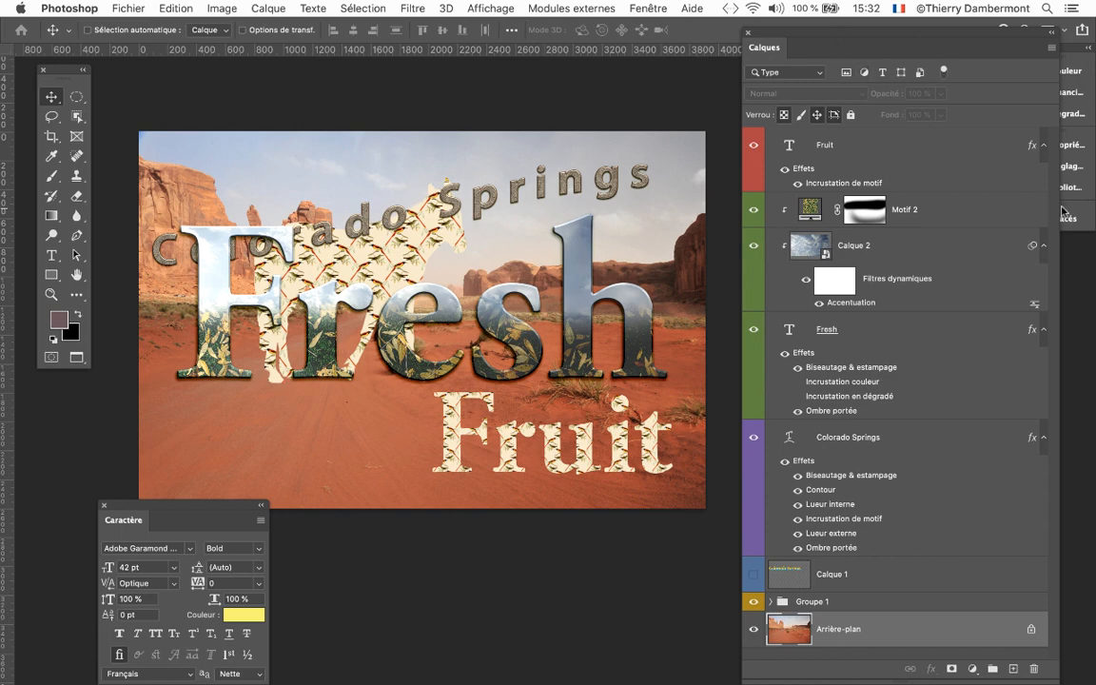
# Step: Collapse the effects and filter lists of the Fruit, Calque 2, Fresh and Colorado Springs layers
pyautogui.click(1043, 146)
pyautogui.click(1044, 216)
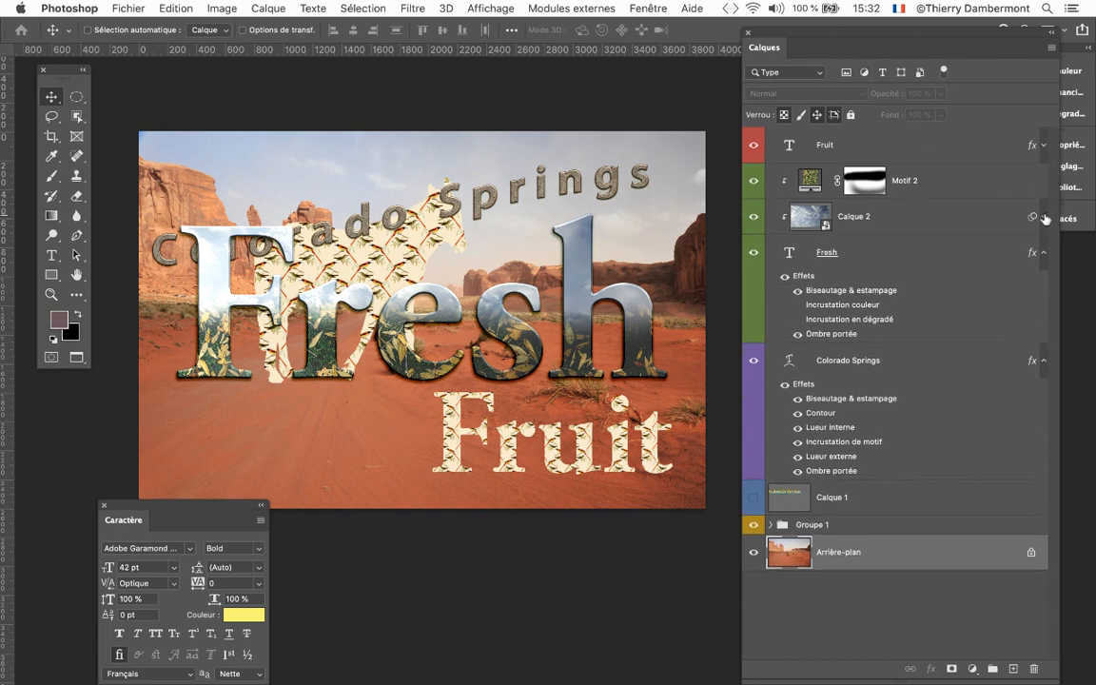
pyautogui.click(1043, 252)
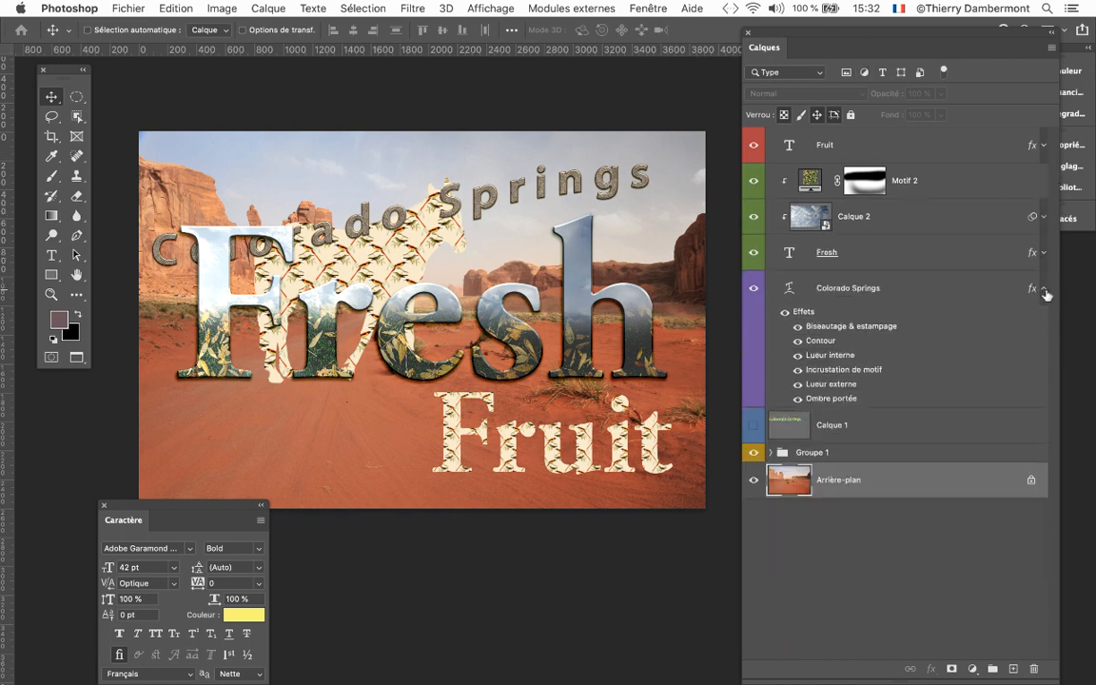
pyautogui.click(1041, 289)
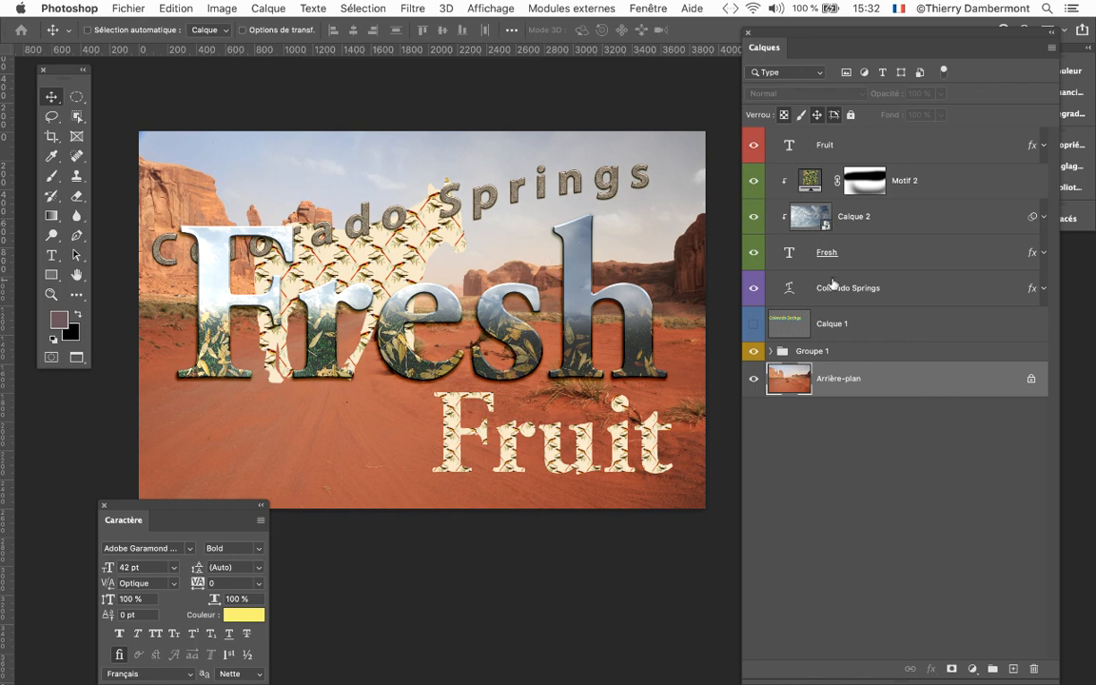
# Step: Try moving the Fresh text layer downward on its own, and undo the move
pyautogui.click(860, 249)
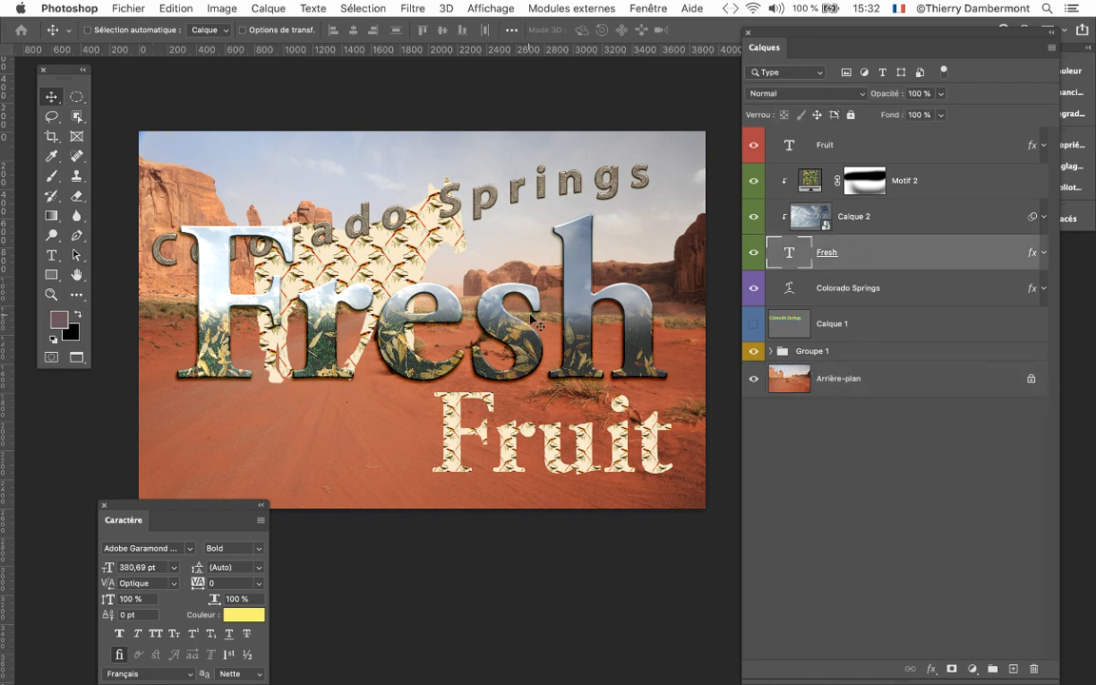
pyautogui.moveTo(528, 362); pyautogui.dragTo(519, 404)
pyautogui.press('super+z')
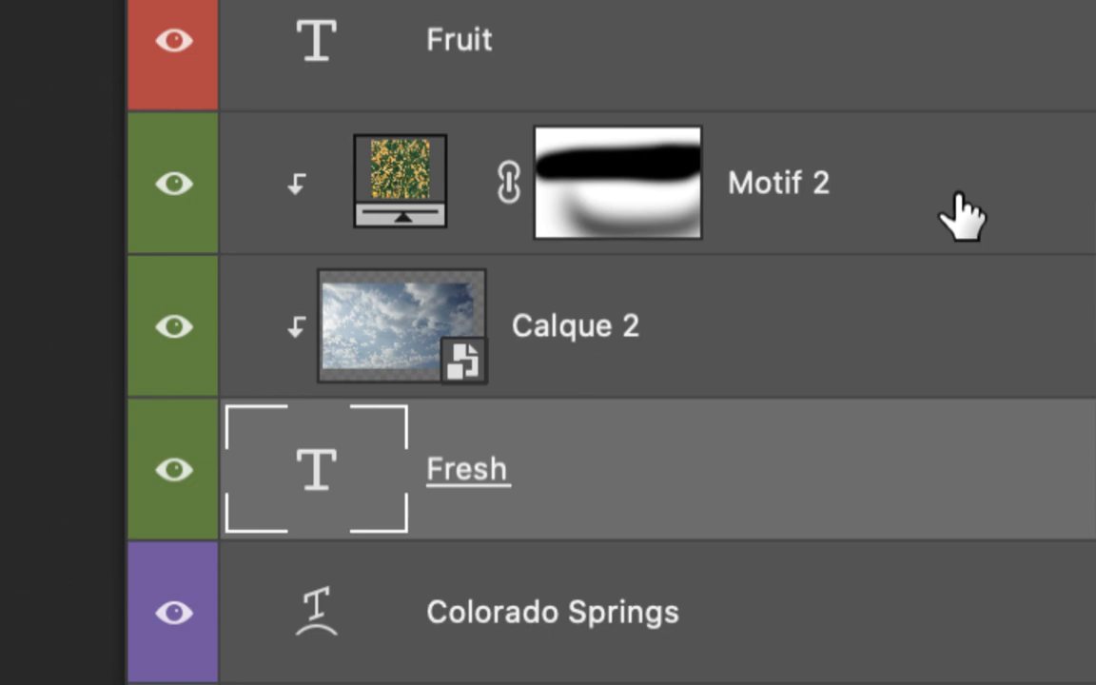
# Step: Group the Fresh, Calque 2 and Motif 2 layers under a green label and move the group down until it overlaps the Fruit text
pyautogui.keyDown('shift'); pyautogui.click(950, 188); pyautogui.keyUp('shift')
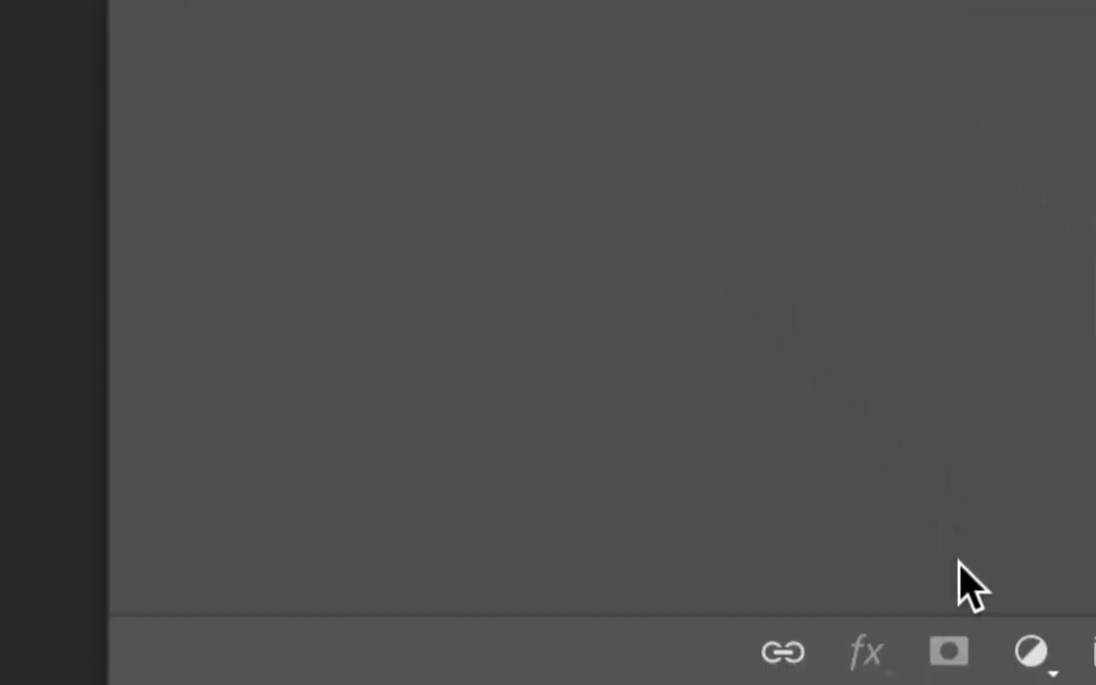
pyautogui.click(1078, 623)
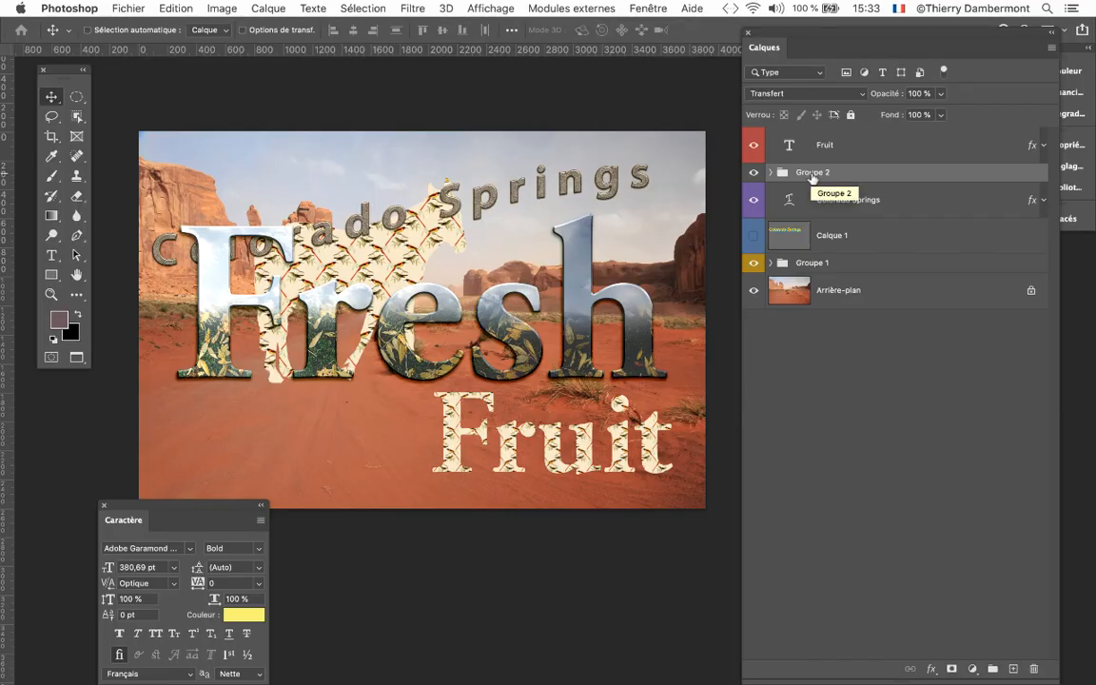
pyautogui.rightClick(835, 172)
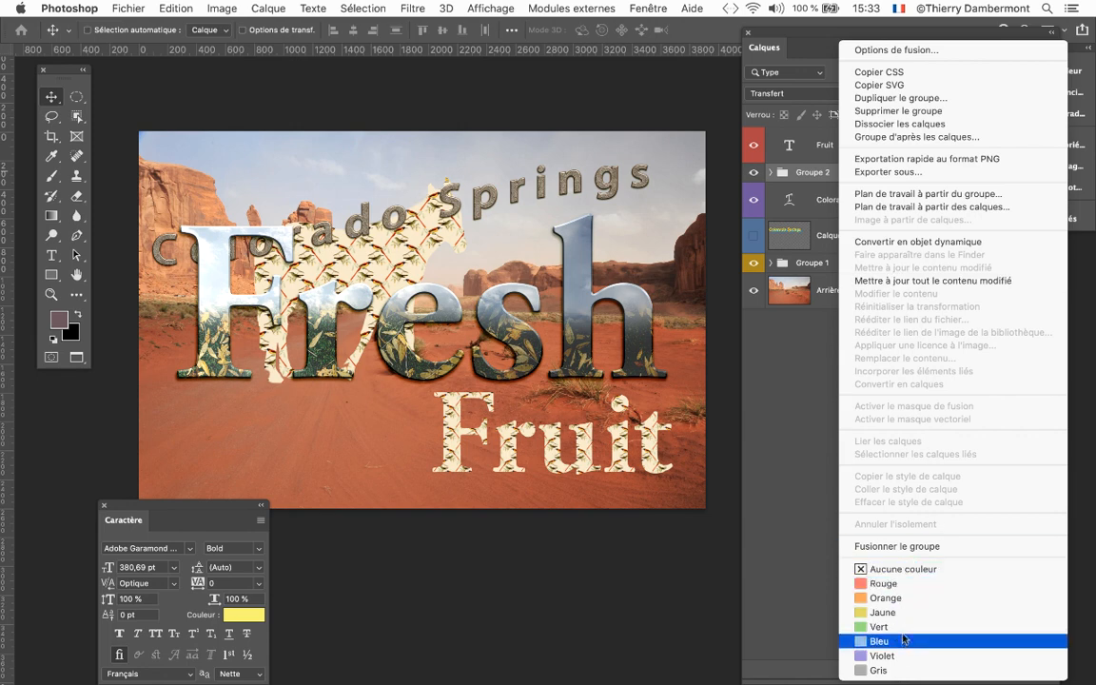
pyautogui.click(899, 629)
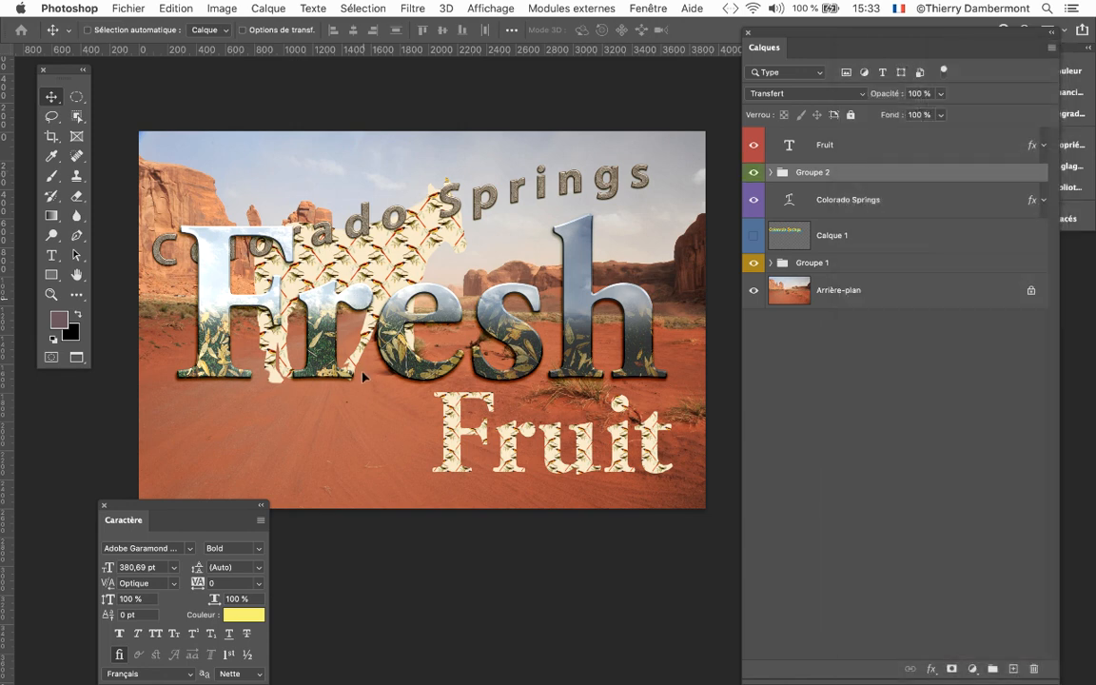
pyautogui.moveTo(357, 301); pyautogui.dragTo(354, 380)
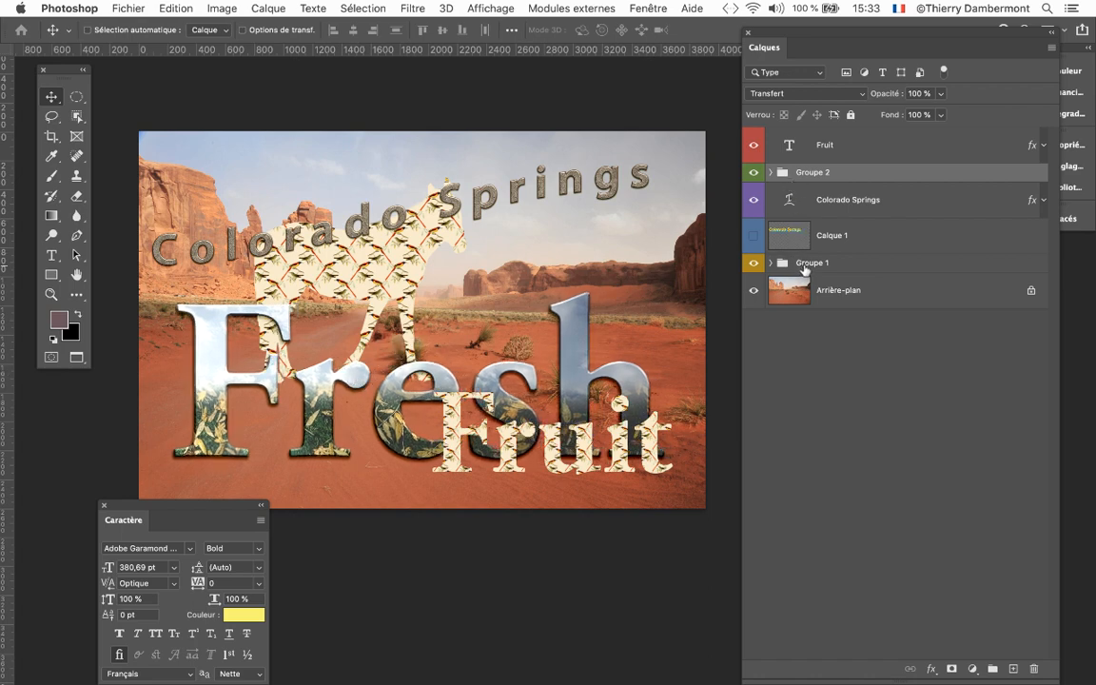
# Step: Expand Groupe 1, hide its Motif 1 pattern layer, and make the horse layer Calque 3 active
pyautogui.click(786, 263)
pyautogui.click(770, 263)
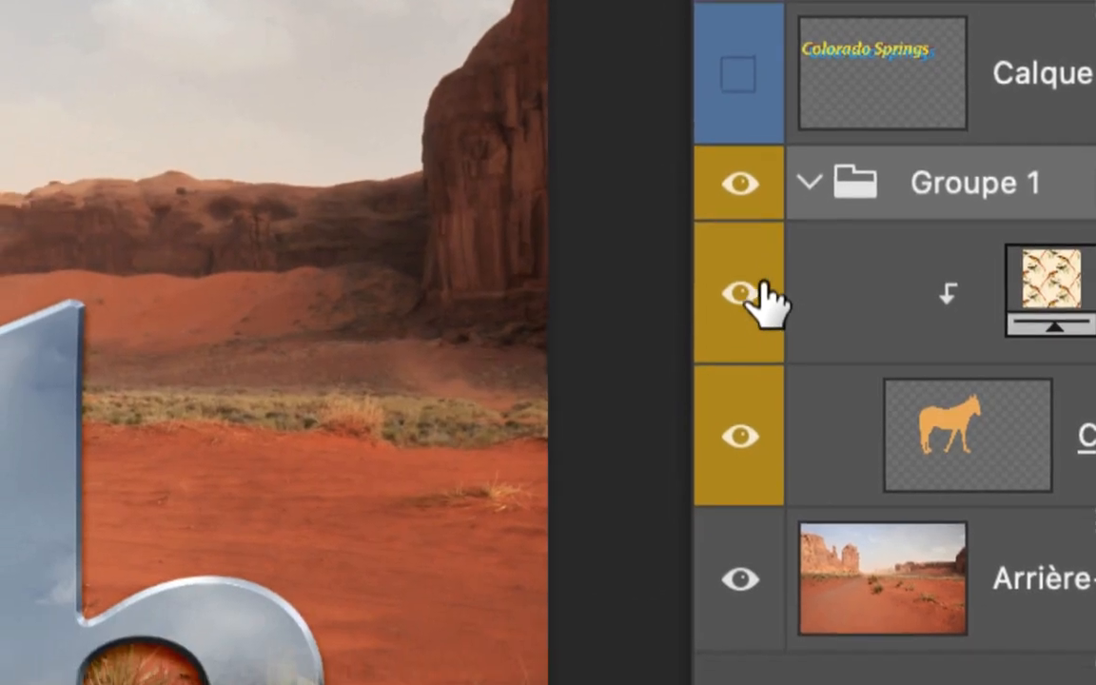
pyautogui.click(699, 371)
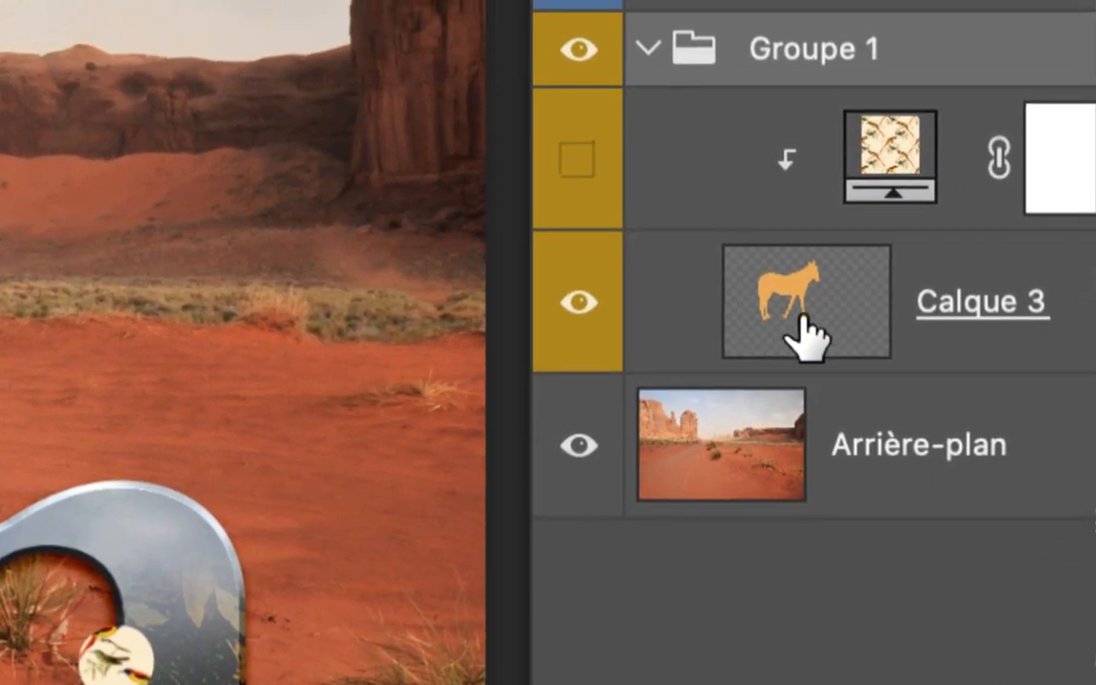
pyautogui.click(1065, 407)
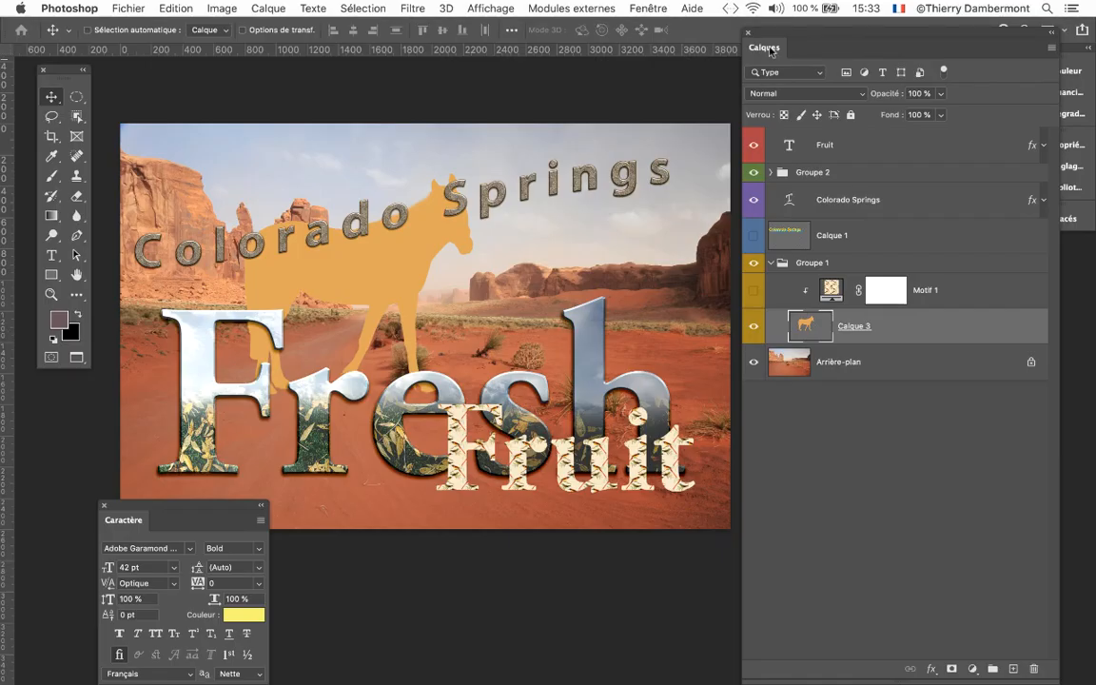
# Step: Shorten the floating layer list and move it clear of the artwork to free the view of the horse
pyautogui.moveTo(1054, 677); pyautogui.dragTo(1019, 490)
pyautogui.moveTo(777, 36); pyautogui.dragTo(895, 60)
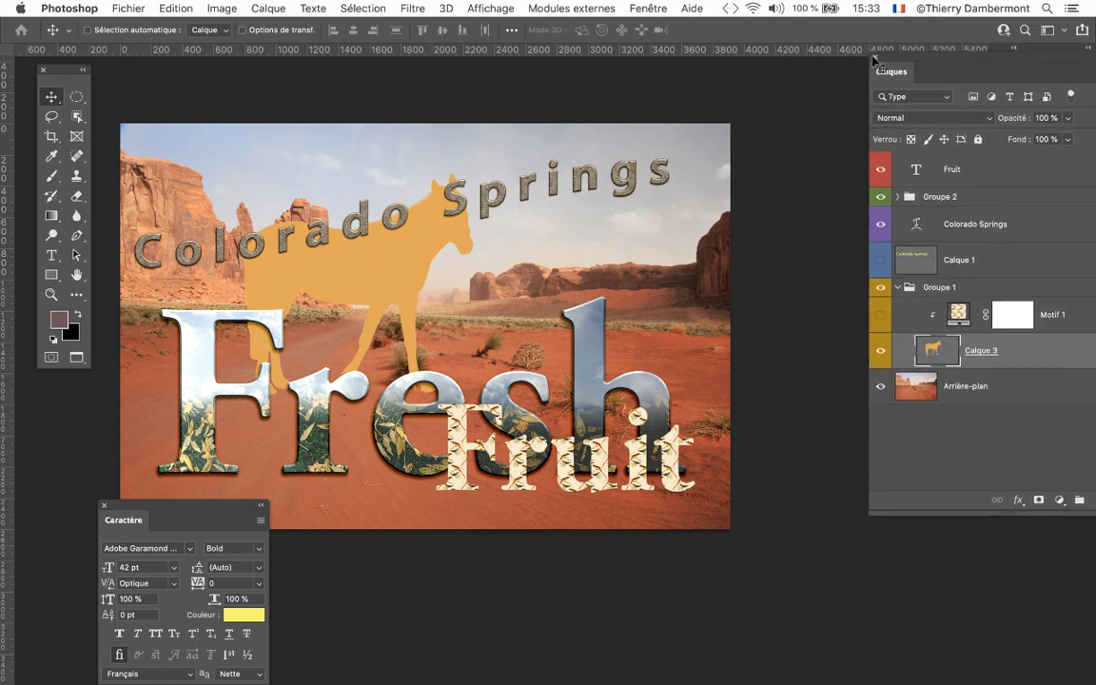
pyautogui.scroll(1, 346, 272)
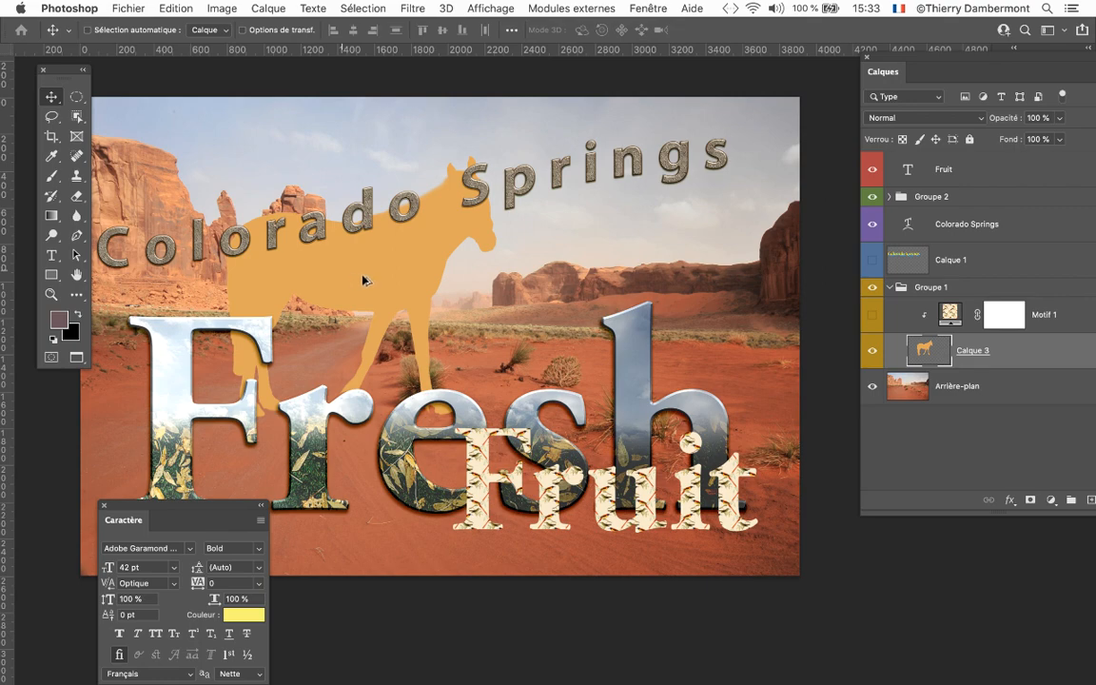
pyautogui.scroll(1, 366, 279)
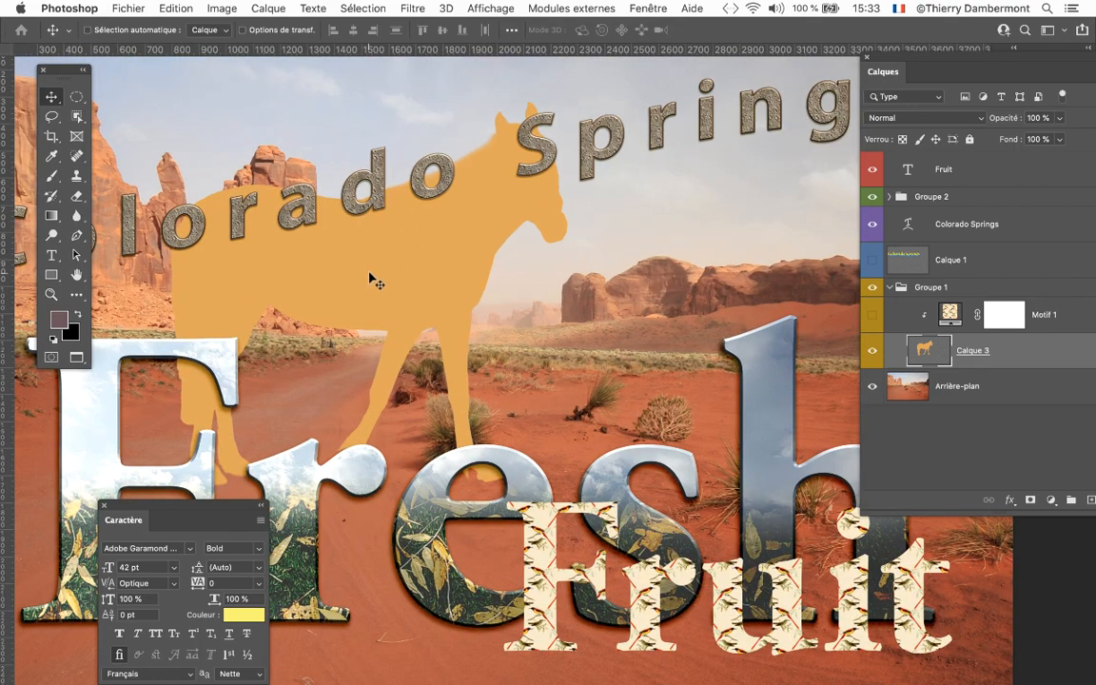
# Step: Start a Hue/Saturation adjustment on Calque 3, arranging its dialog and the layer list so the horse stays visible
pyautogui.click(211, 8)
pyautogui.moveTo(225, 50)
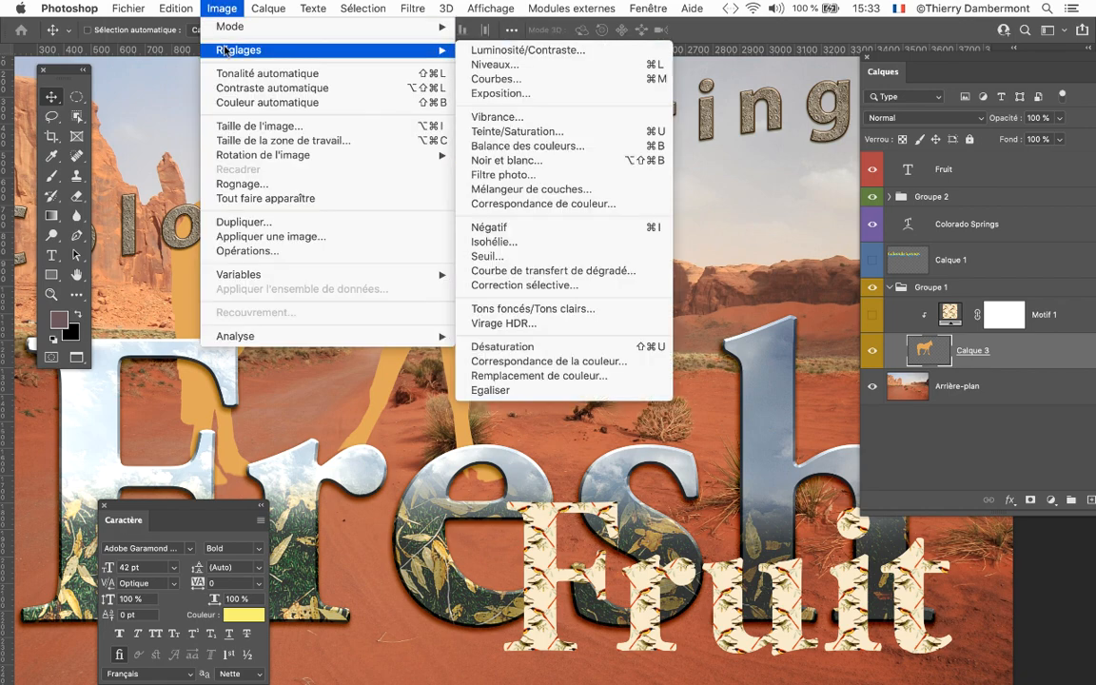
pyautogui.click(547, 134)
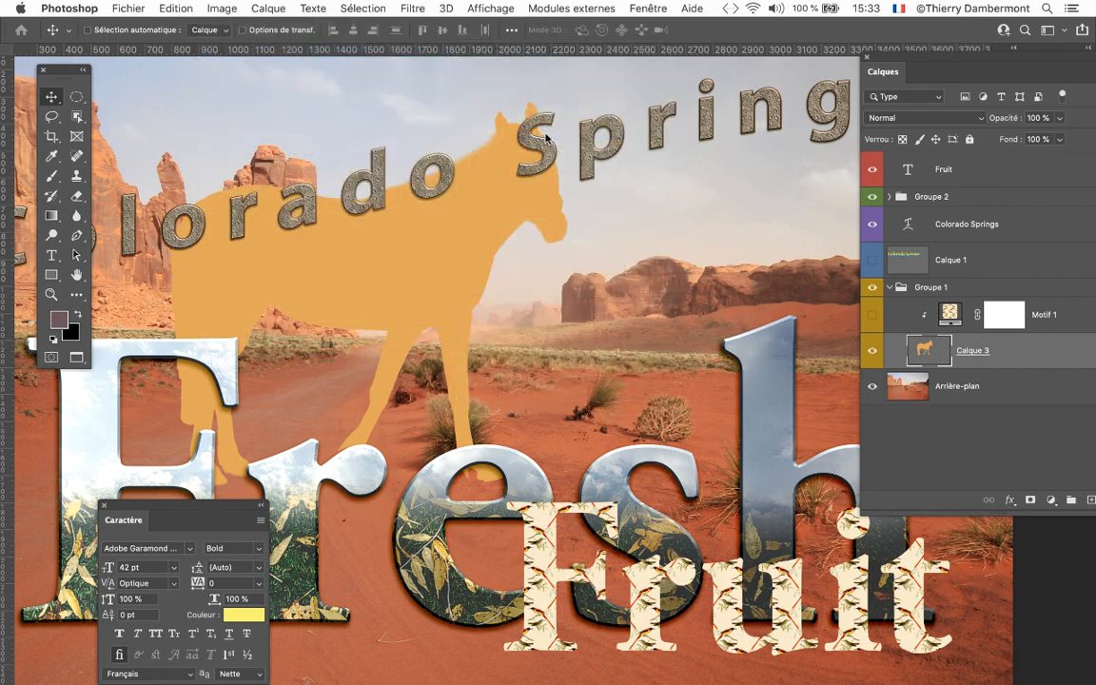
pyautogui.moveTo(770, 302); pyautogui.dragTo(524, 58)
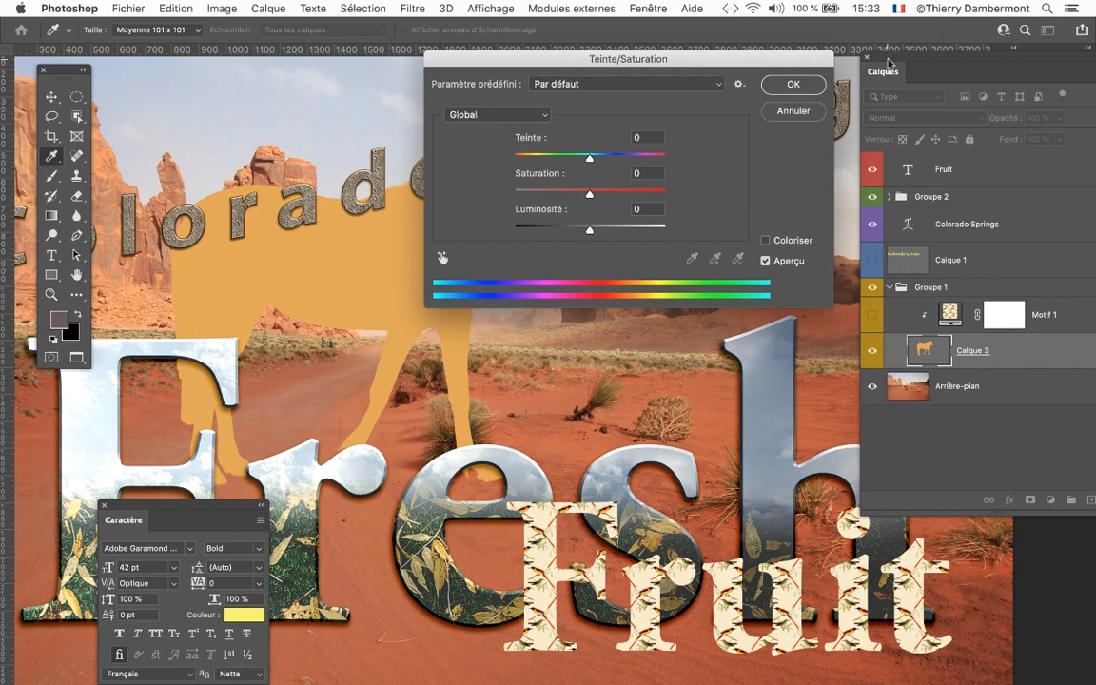
pyautogui.moveTo(852, 55); pyautogui.dragTo(799, 57)
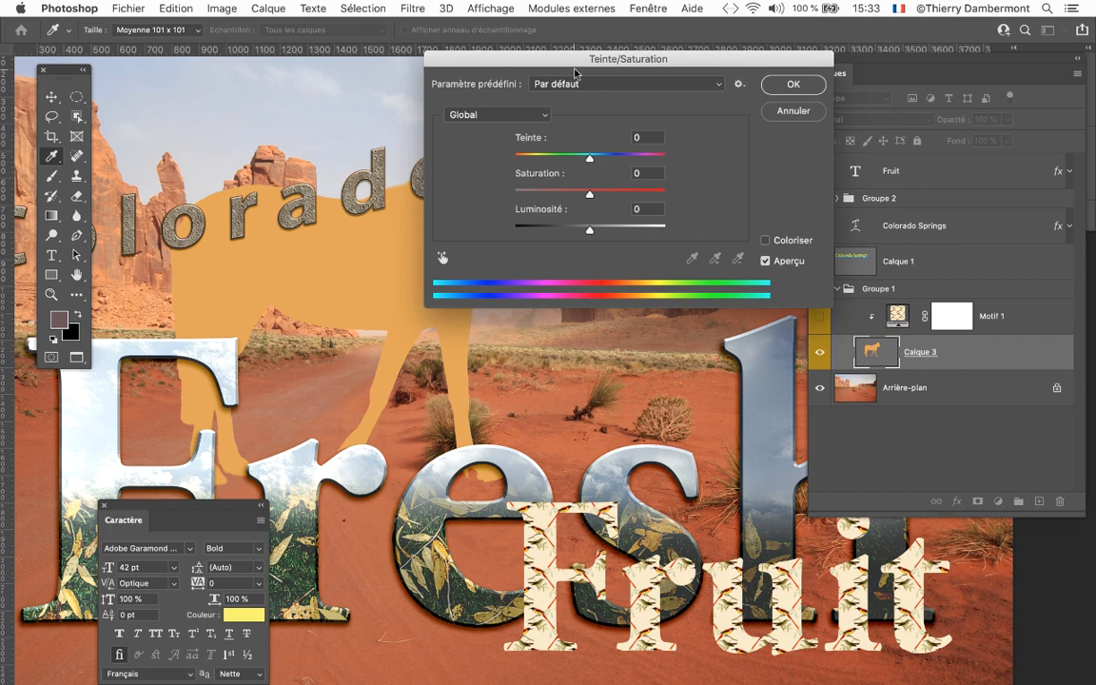
pyautogui.moveTo(521, 59); pyautogui.dragTo(673, 52)
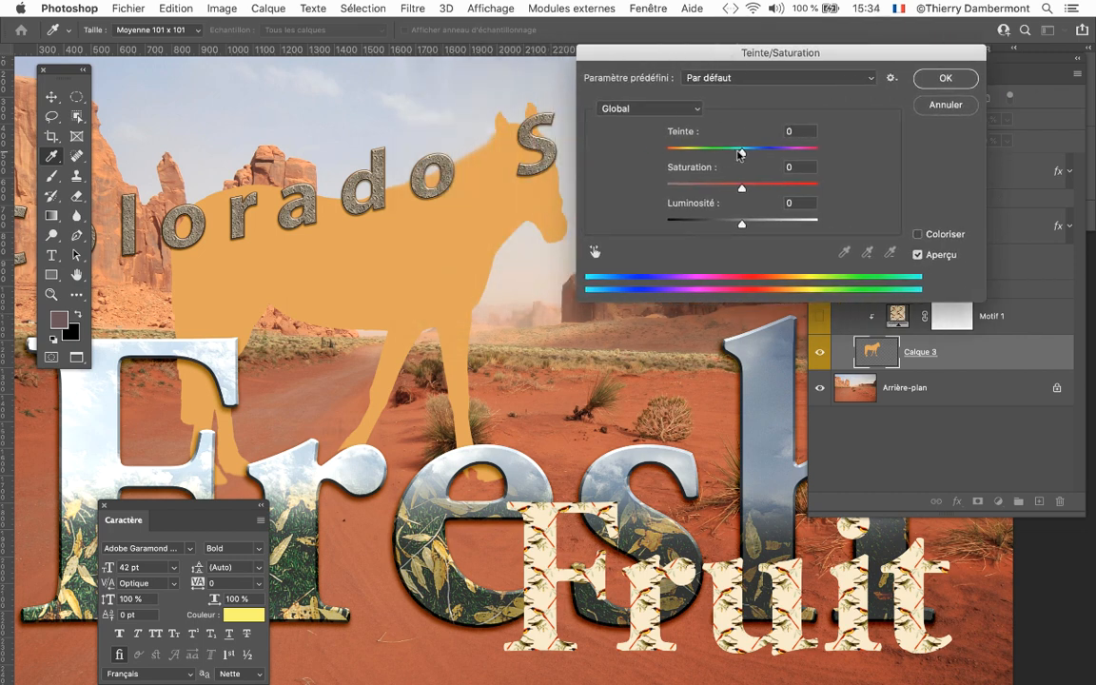
# Step: Try several hue shifts on the horse, including -22, -50, +101, -43 and -111
pyautogui.moveTo(740, 152); pyautogui.dragTo(725, 152)
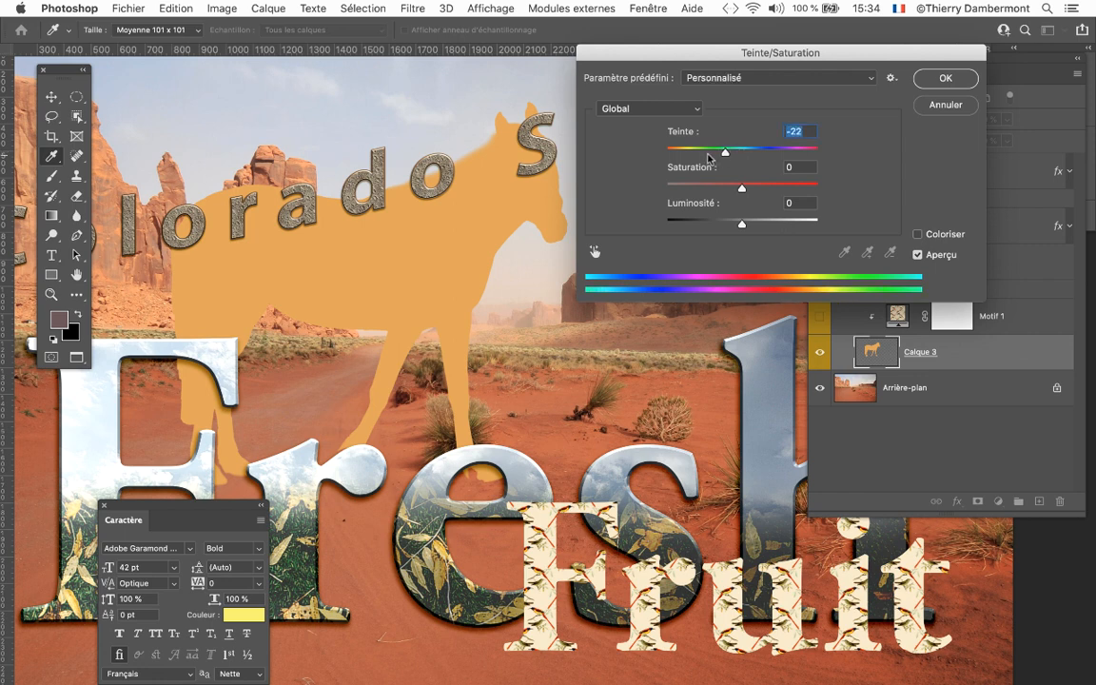
pyautogui.click(706, 153)
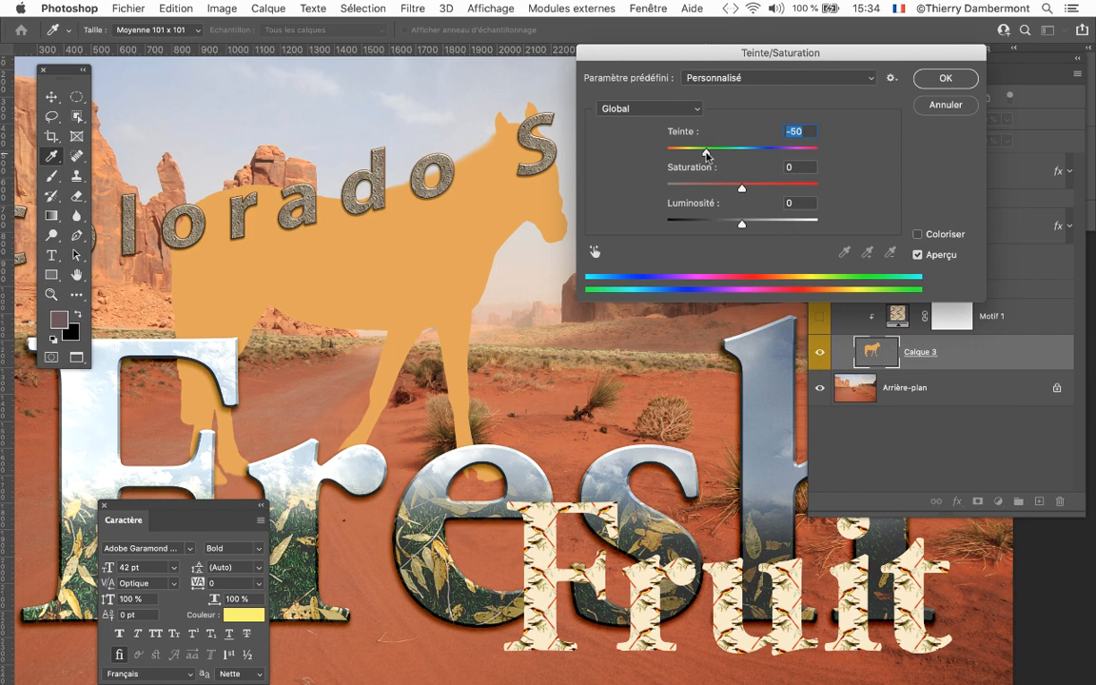
pyautogui.click(795, 152)
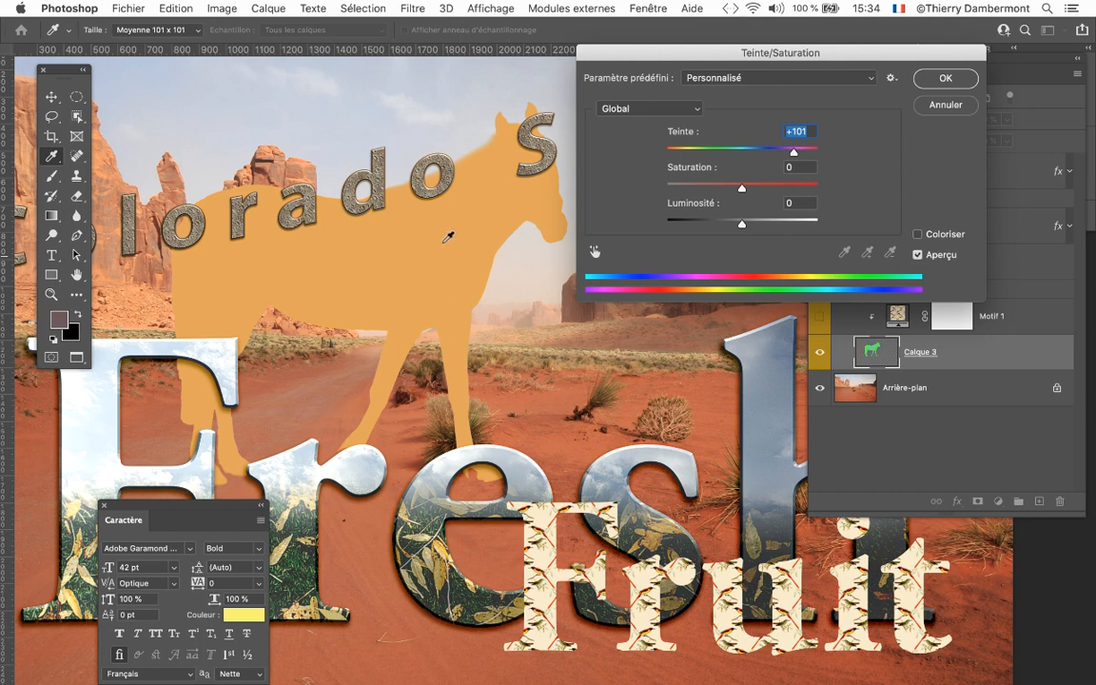
pyautogui.press('alt')
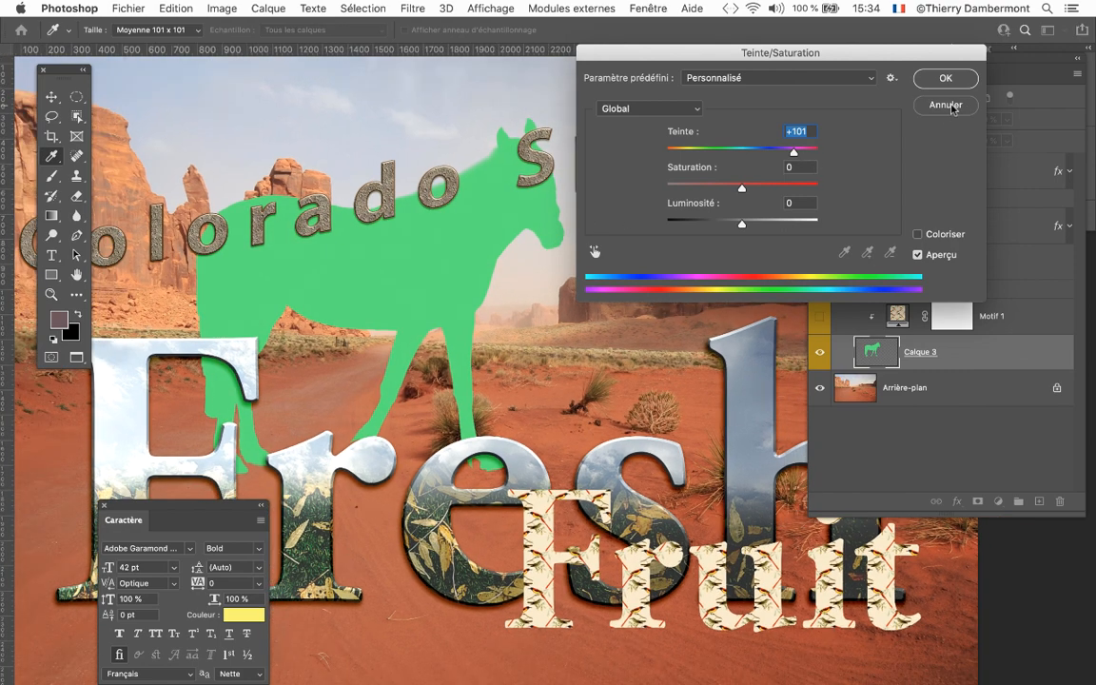
pyautogui.click(710, 152)
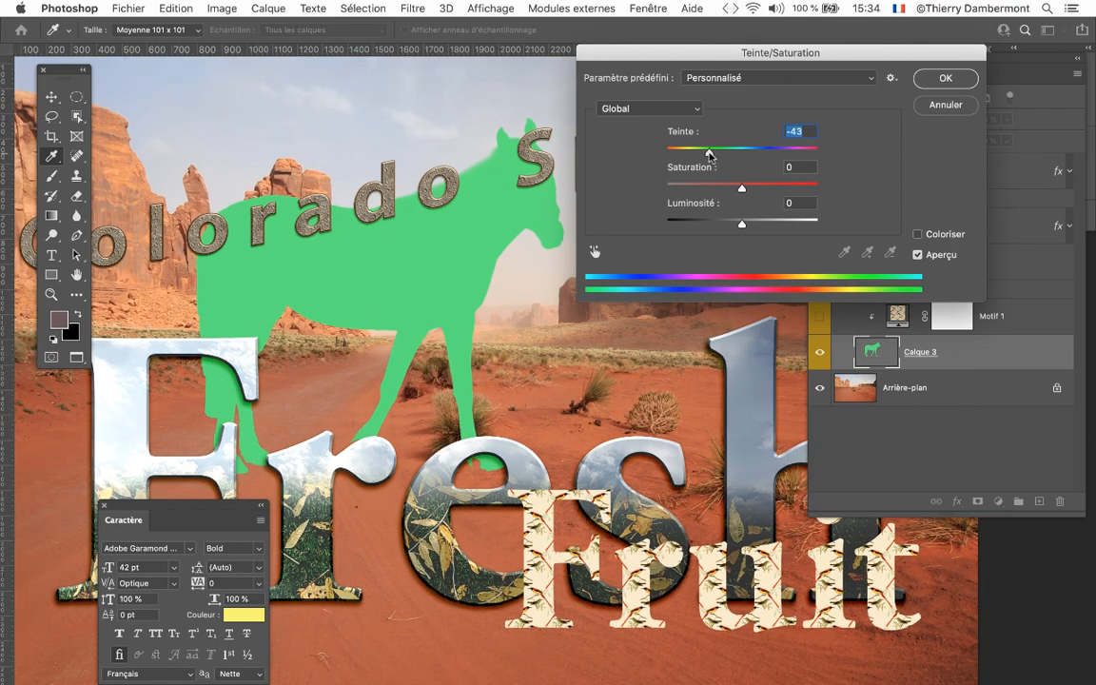
pyautogui.click(688, 152)
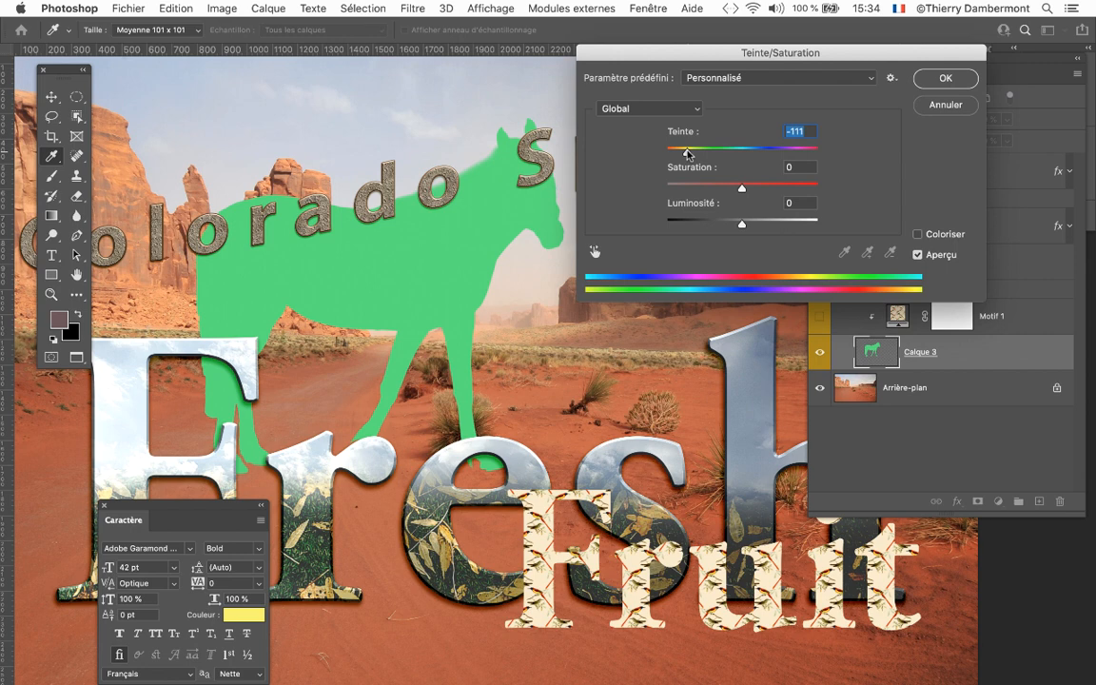
pyautogui.click(775, 152)
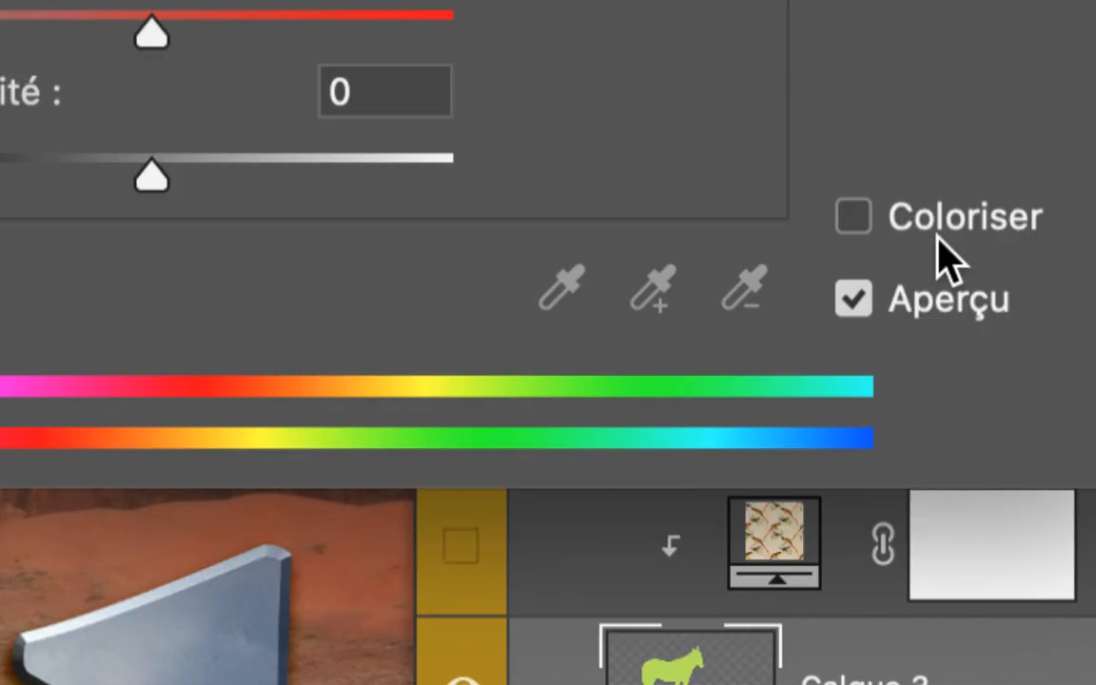
# Step: Colorize the horse with hue 74, saturation 81 and lightness -31, and apply the adjustment
pyautogui.click(938, 238)
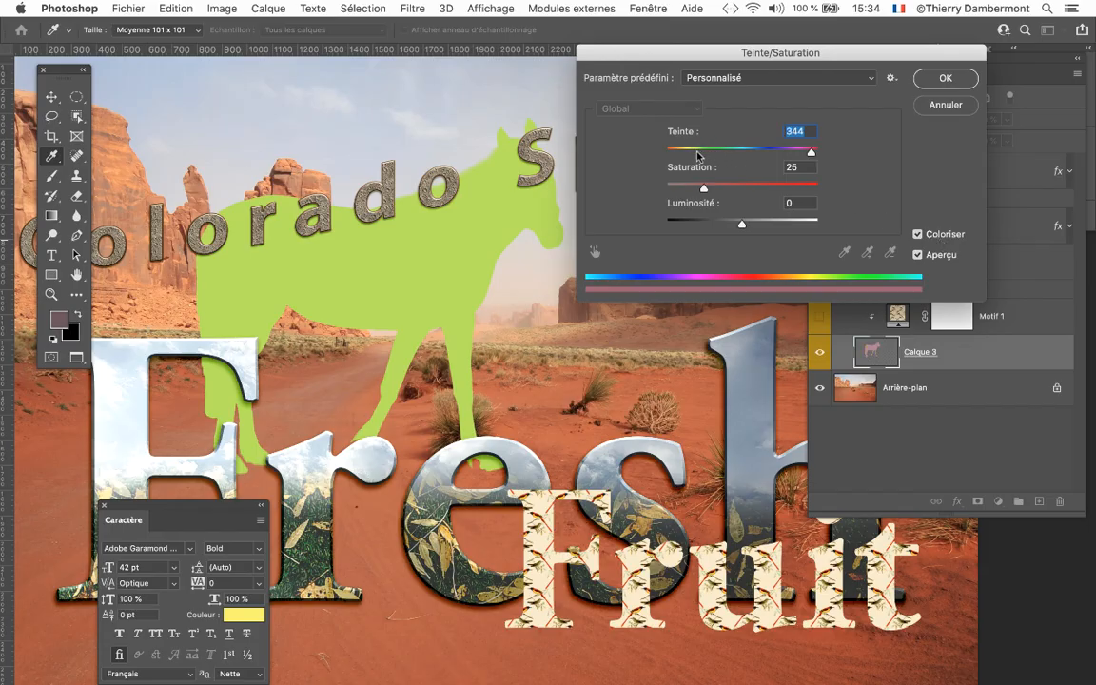
pyautogui.click(697, 152)
pyautogui.click(788, 184)
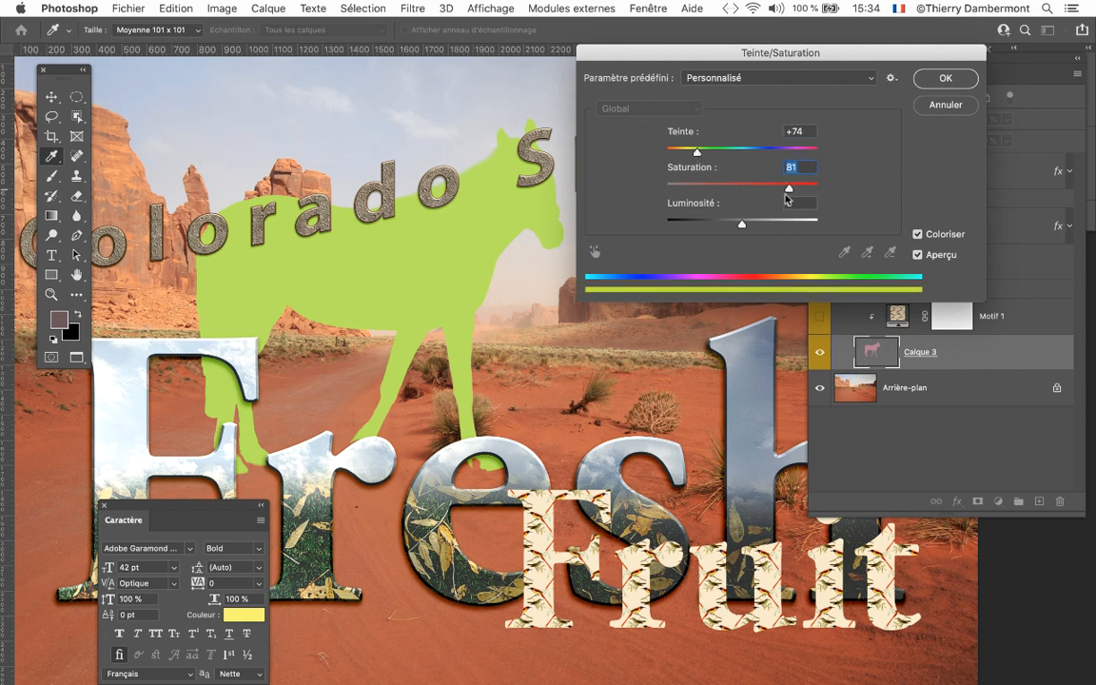
pyautogui.click(719, 222)
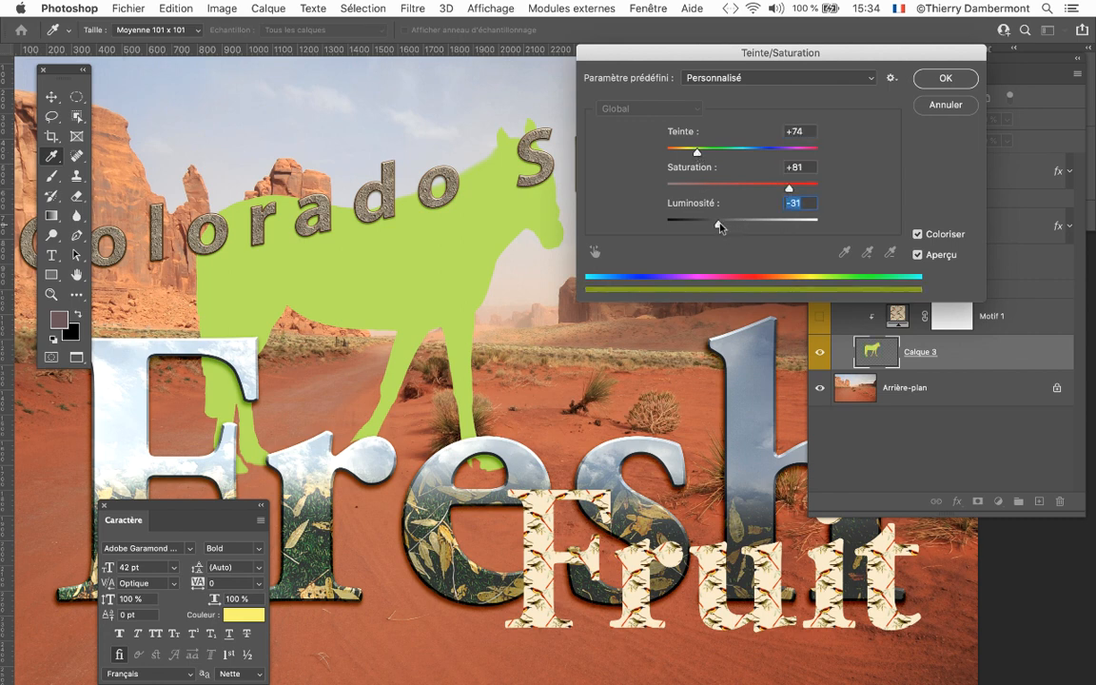
pyautogui.click(947, 80)
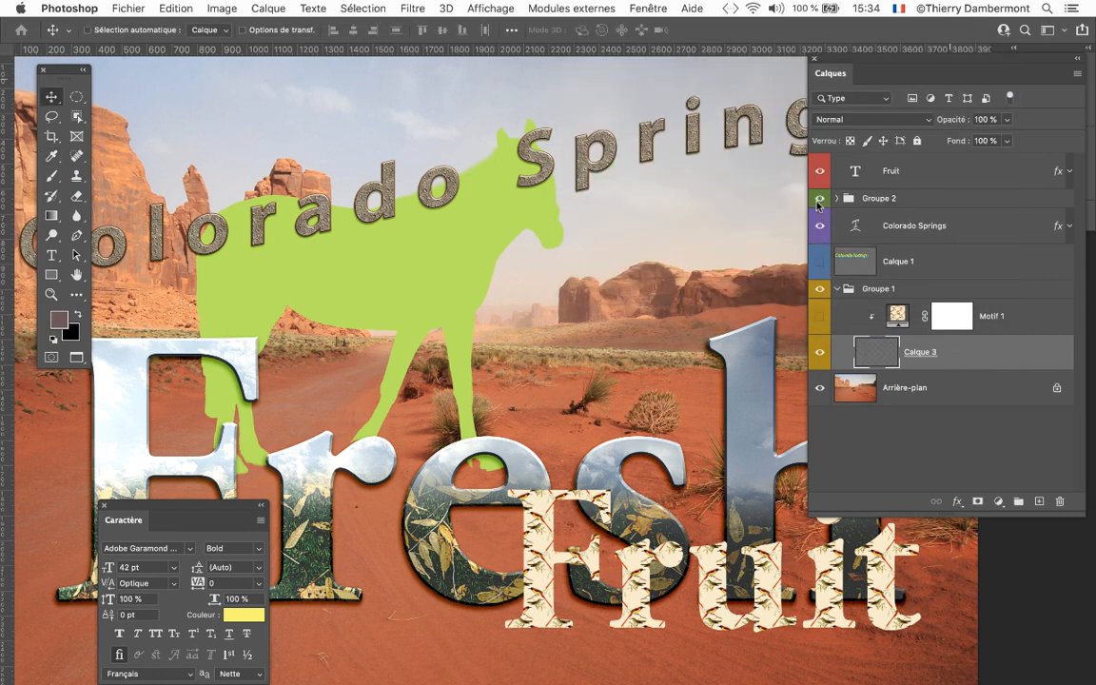
# Step: Hide Groupe 2 and the Colorado Springs and Fruit text layers
pyautogui.click(820, 198)
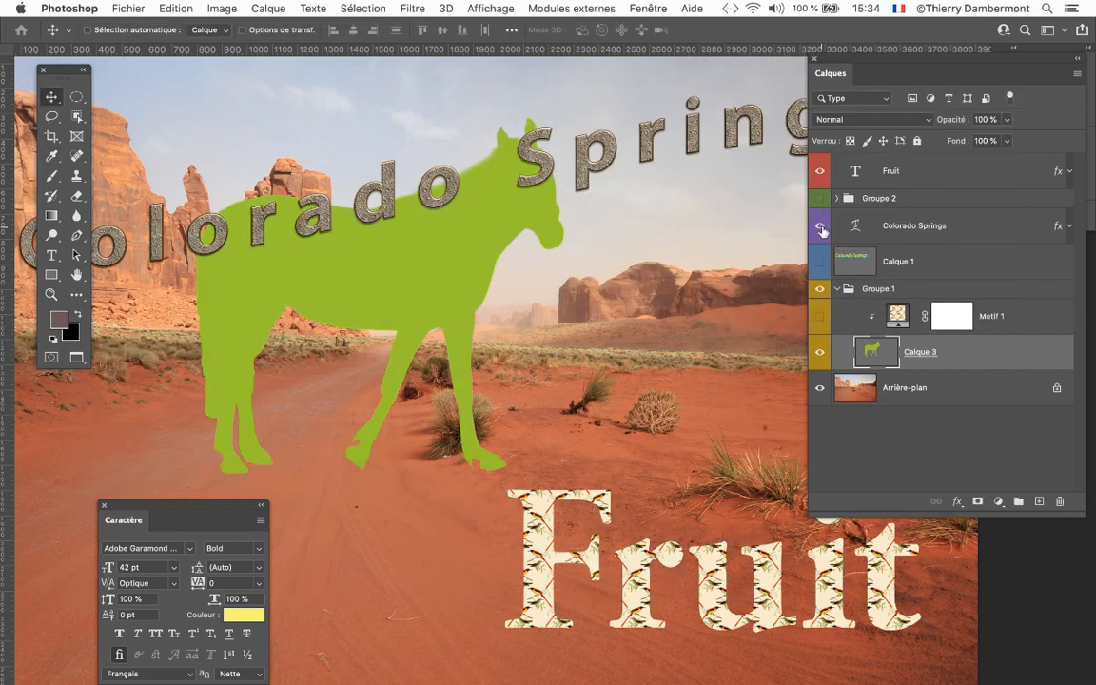
pyautogui.click(820, 226)
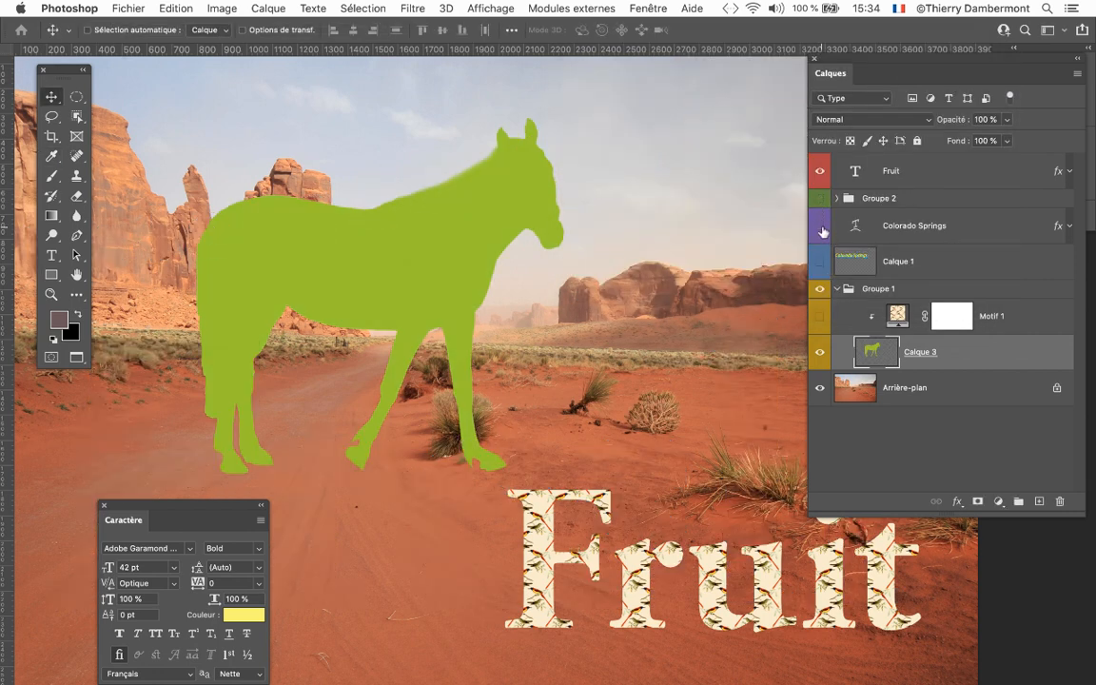
pyautogui.click(819, 174)
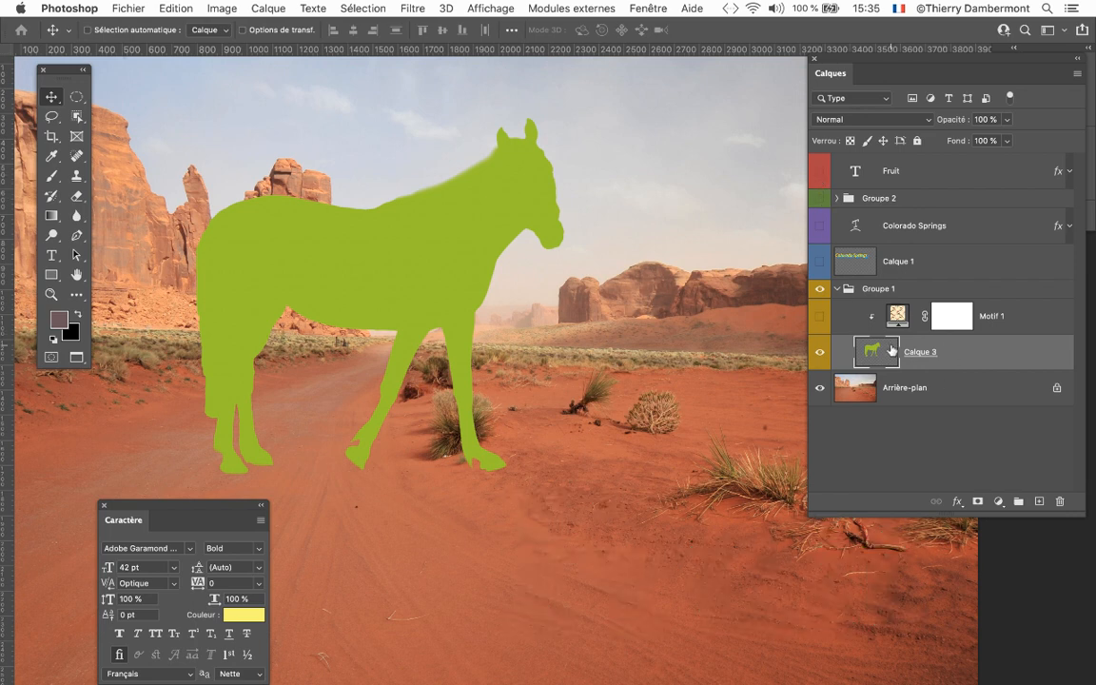
# Step: Start a Hue/Saturation adjustment on Calque 3 and enable colorizing
pyautogui.click(223, 8)
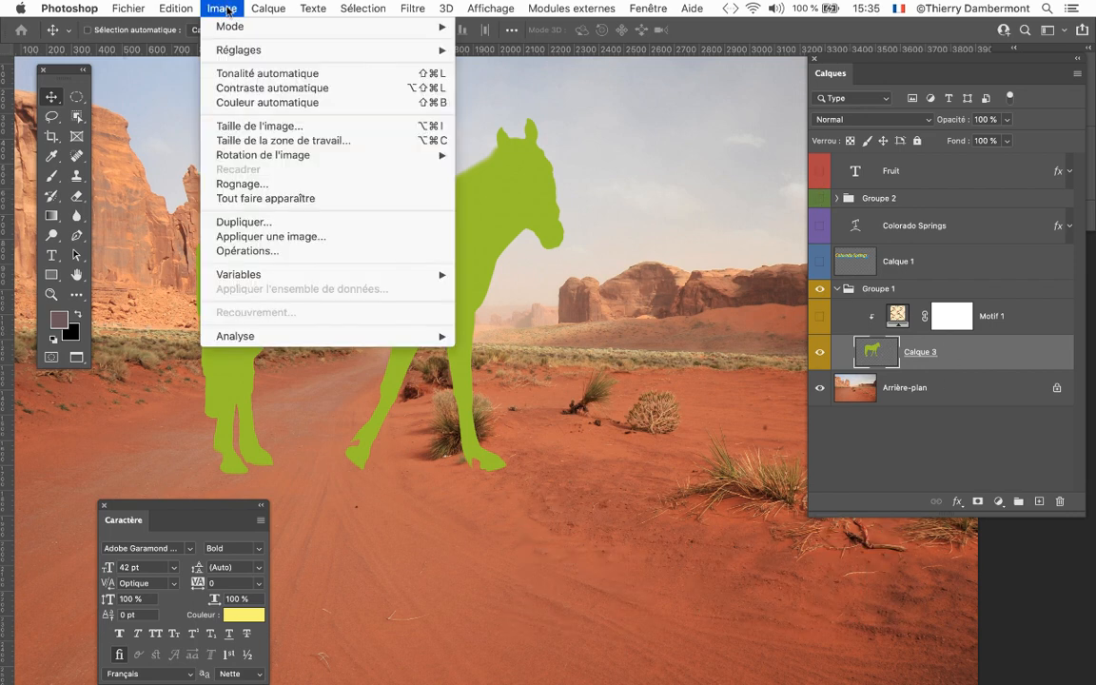
pyautogui.moveTo(237, 55)
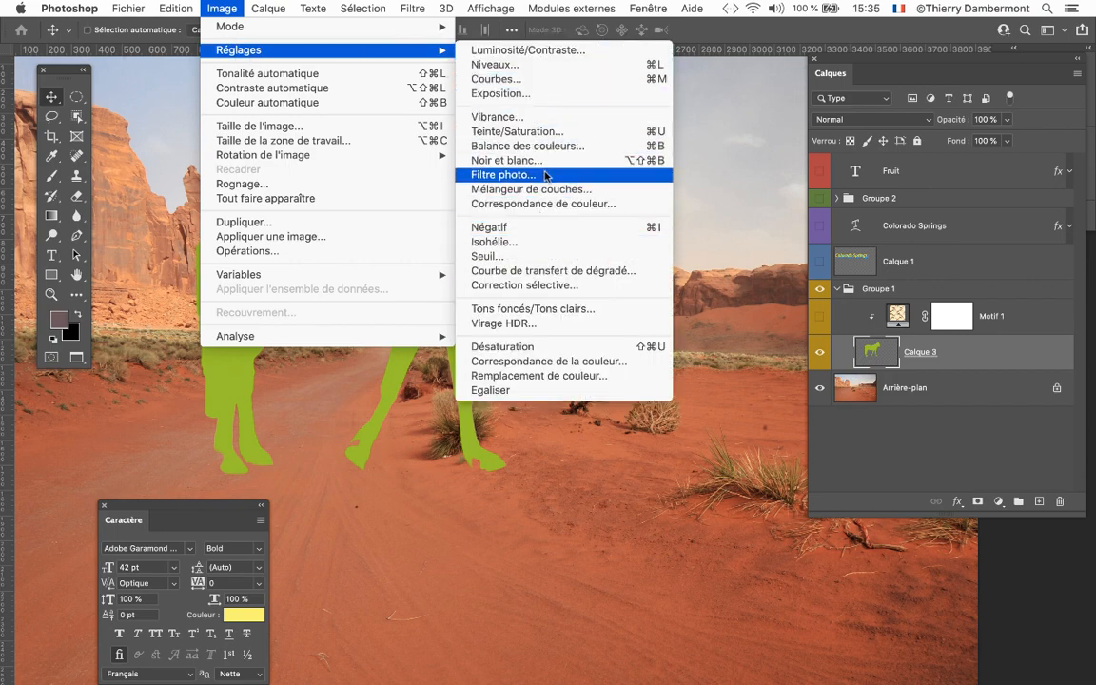
pyautogui.click(538, 136)
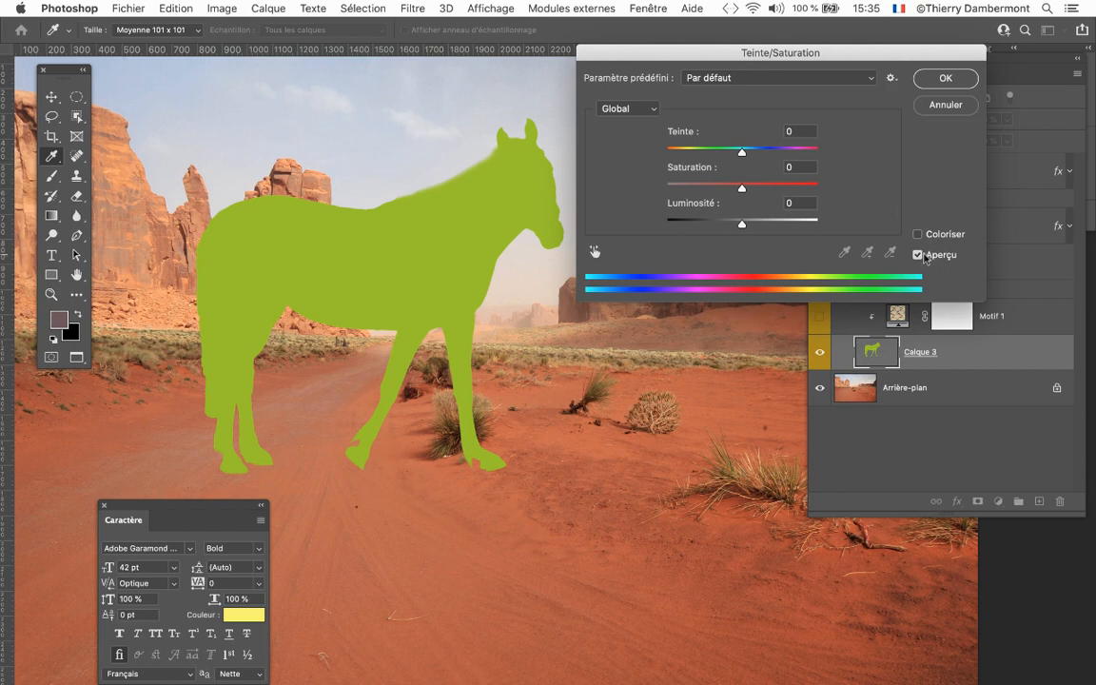
pyautogui.click(932, 235)
# Step: Try several colorize settings on the horse, including hue 220 with saturation 78 and hue 68 with saturation 32
pyautogui.click(708, 150)
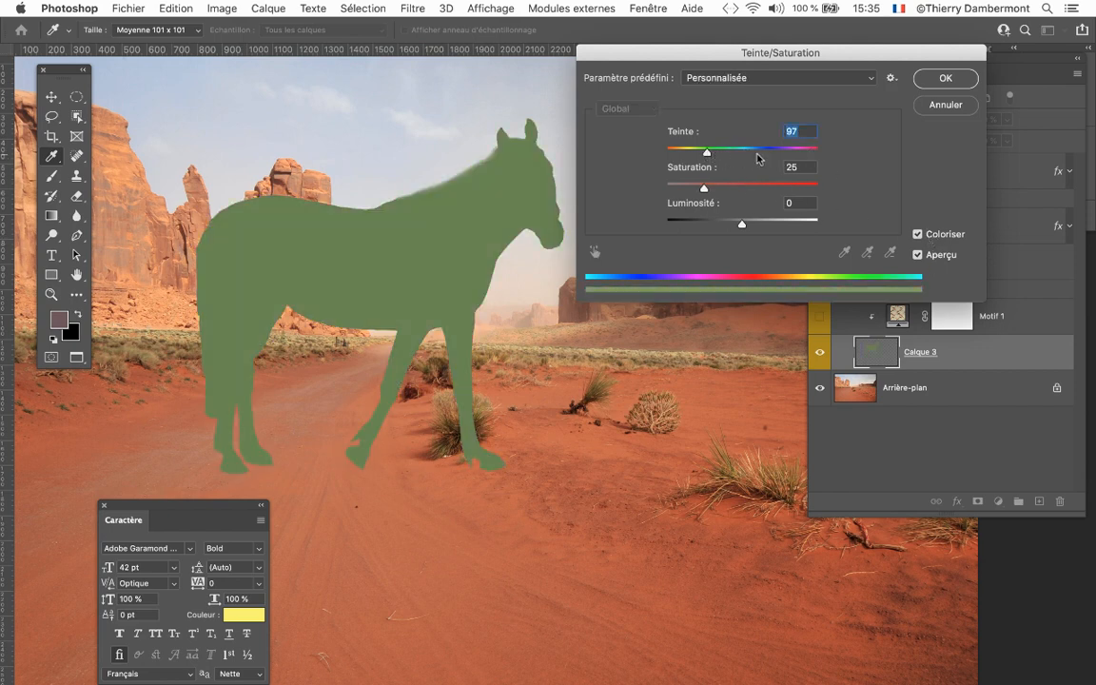
pyautogui.click(758, 152)
pyautogui.click(785, 183)
pyautogui.click(703, 221)
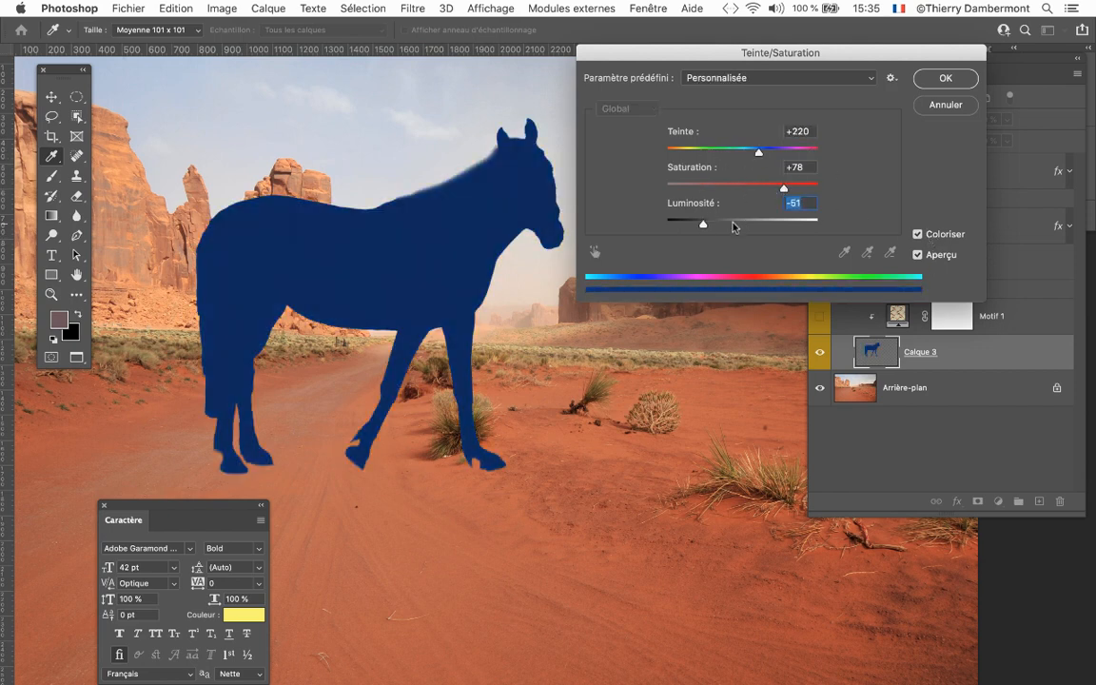
pyautogui.click(772, 220)
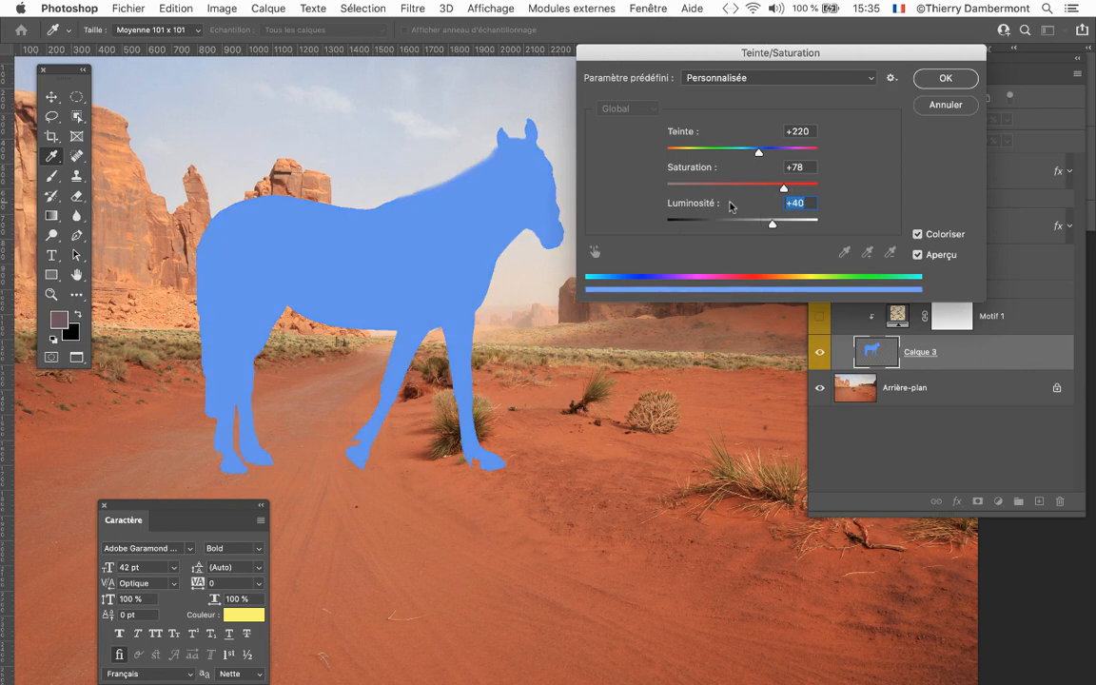
pyautogui.click(715, 183)
pyautogui.click(694, 152)
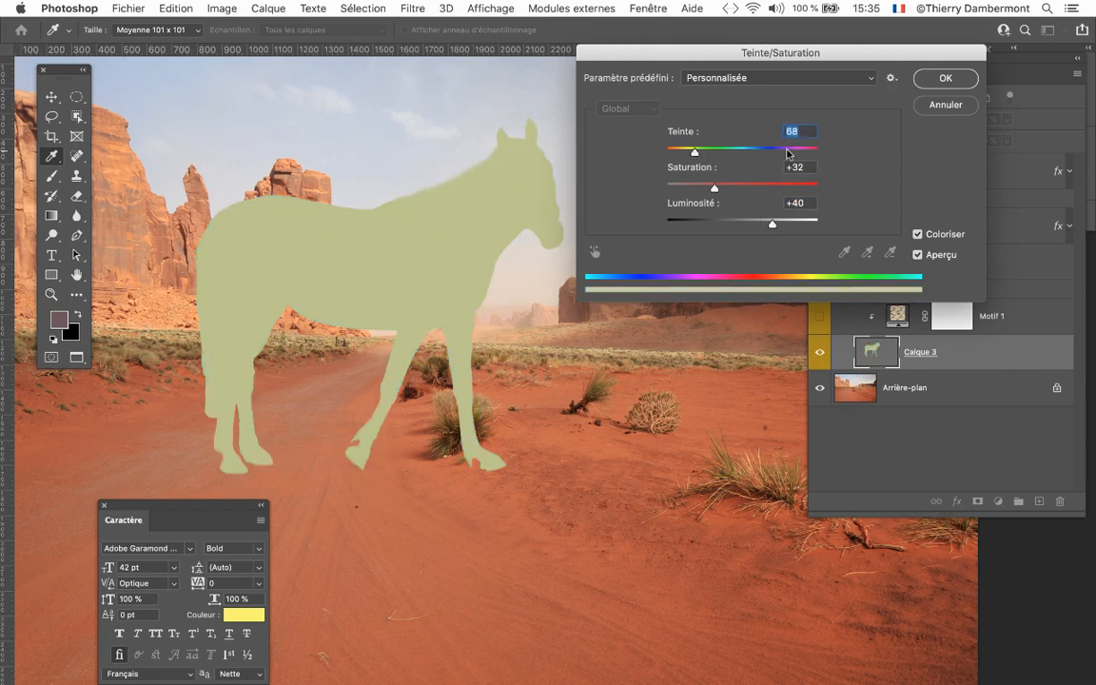
pyautogui.click(786, 151)
# Step: Colorize the horse teal with hue 171, saturation 66 and a darker lightness, and apply the adjustment
pyautogui.click(738, 151)
pyautogui.click(766, 185)
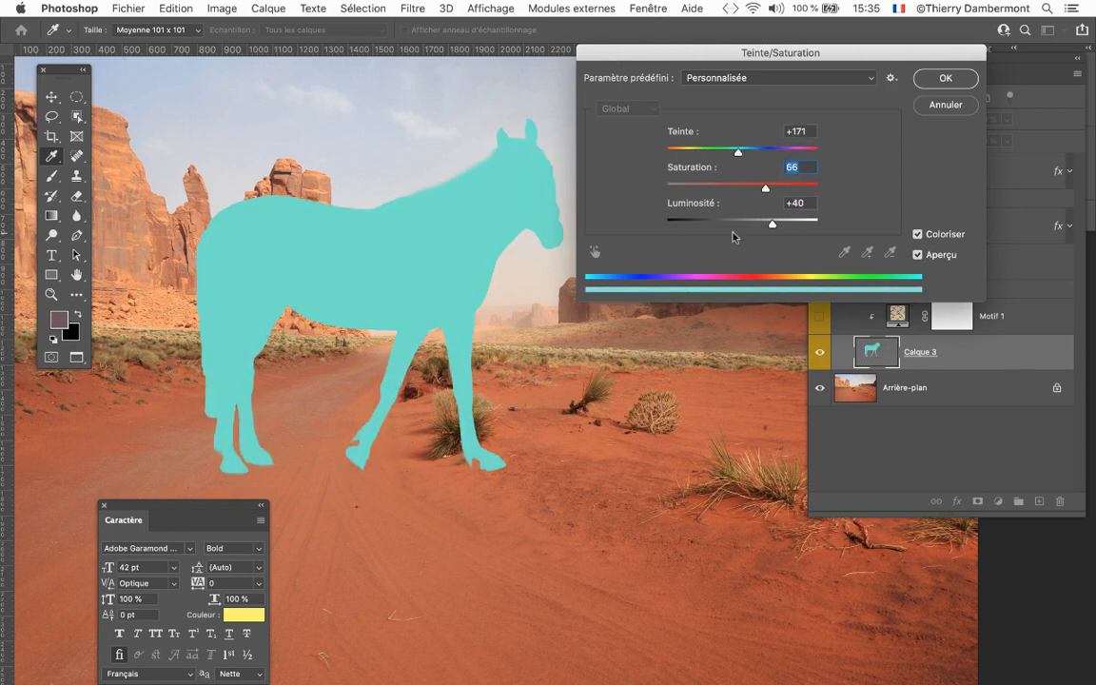
pyautogui.click(722, 223)
pyautogui.click(933, 79)
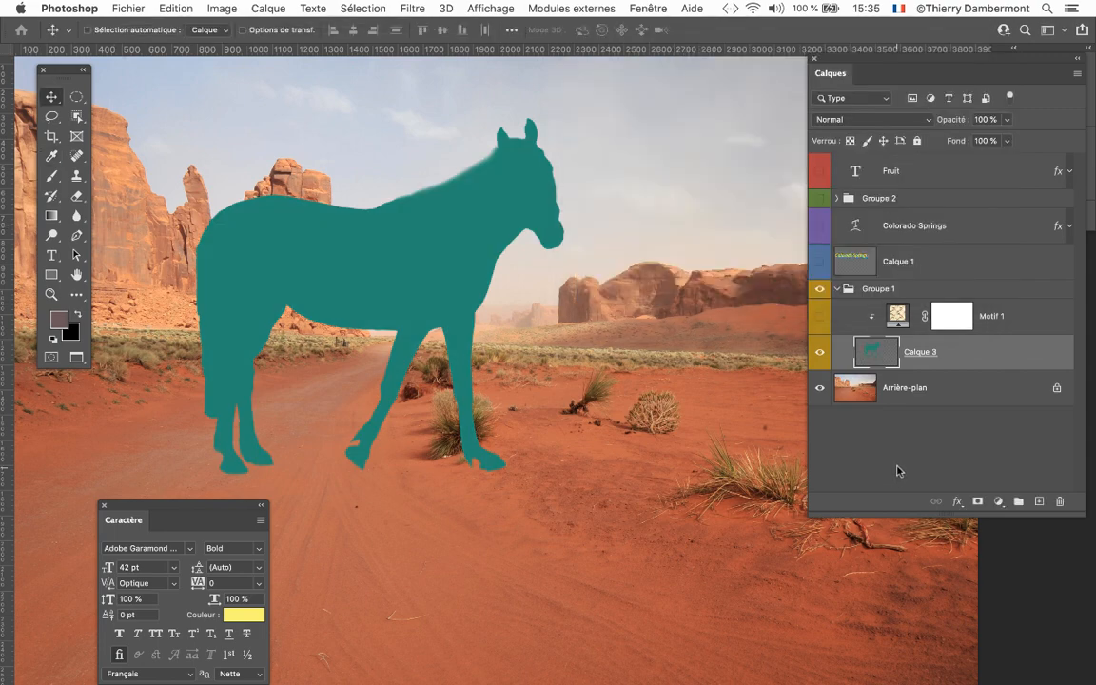
# Step: Start the Fill command on Calque 3 and choose the purple #80119c as its custom fill colour
pyautogui.click(175, 9)
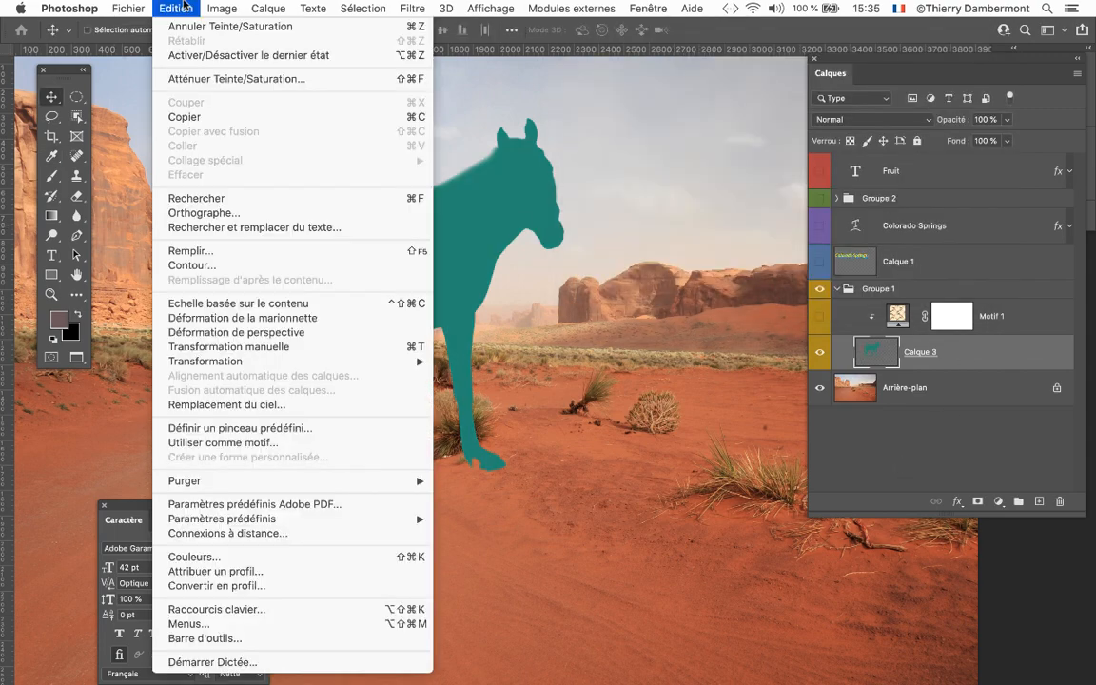
pyautogui.click(187, 250)
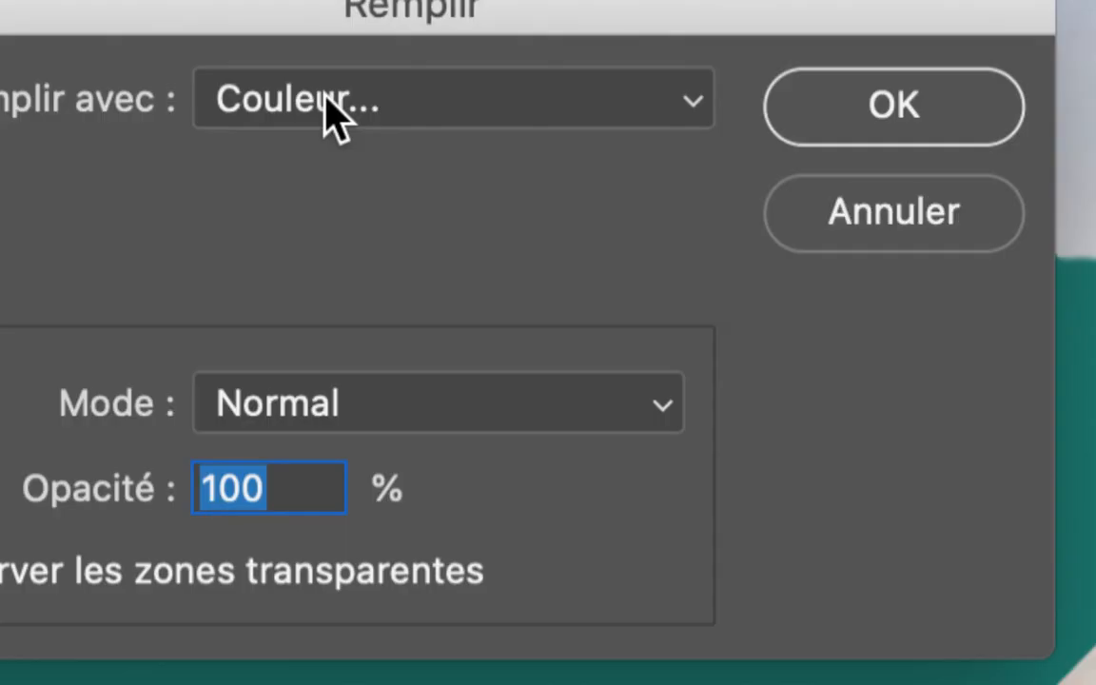
pyautogui.click(326, 99)
pyautogui.click(328, 110)
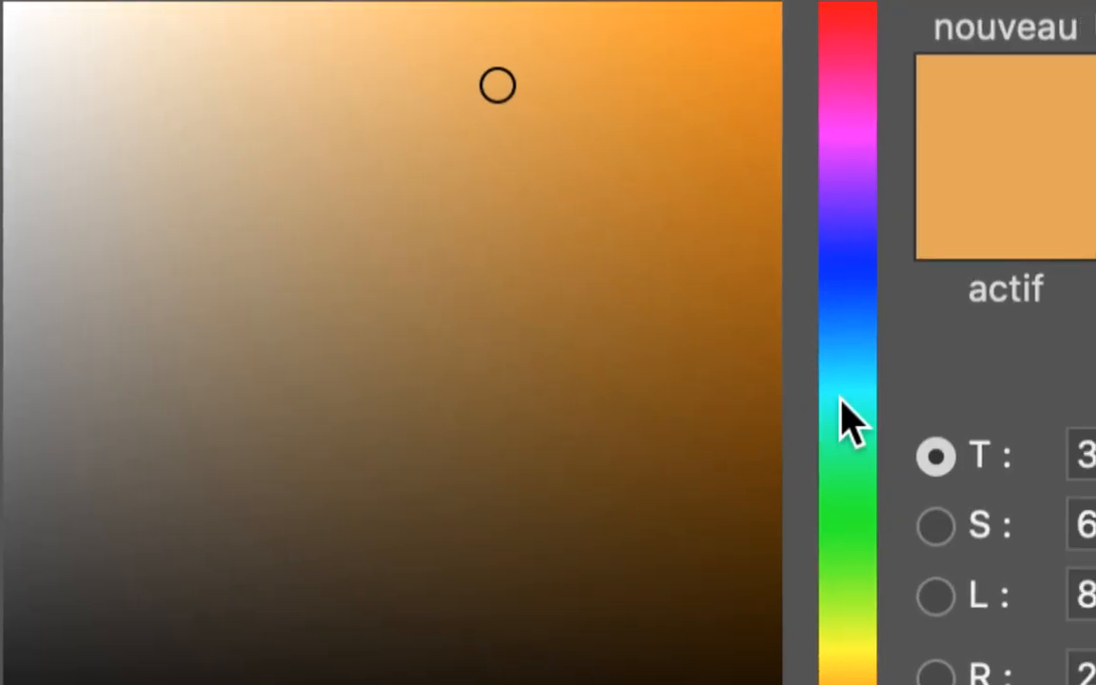
pyautogui.moveTo(841, 394); pyautogui.dragTo(846, 270)
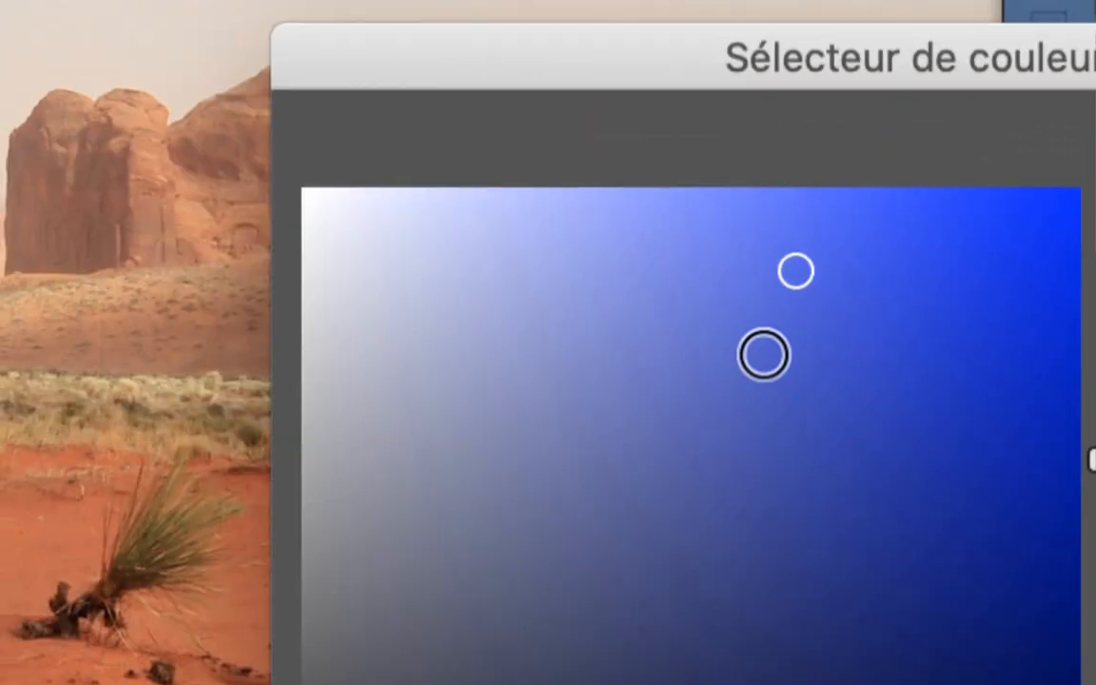
pyautogui.click(636, 428)
pyautogui.click(871, 470)
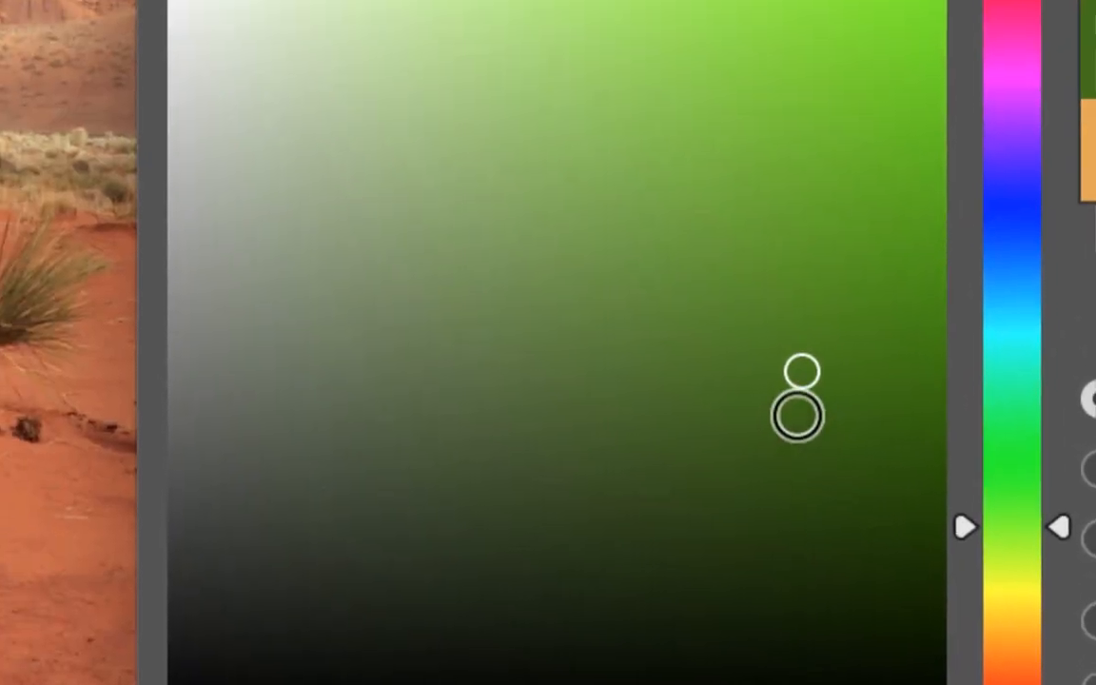
pyautogui.moveTo(660, 361)
pyautogui.mouseDown()
pyautogui.moveTo(782, 275)
pyautogui.moveTo(724, 189)
pyautogui.mouseUp()
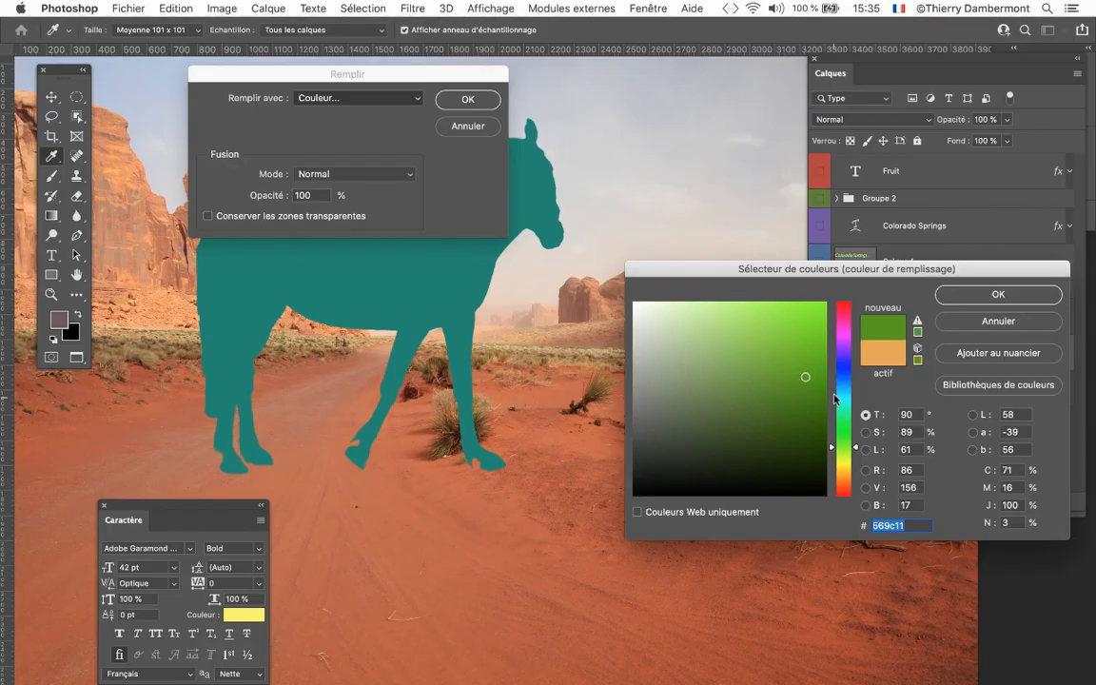
pyautogui.moveTo(834, 398); pyautogui.dragTo(837, 340)
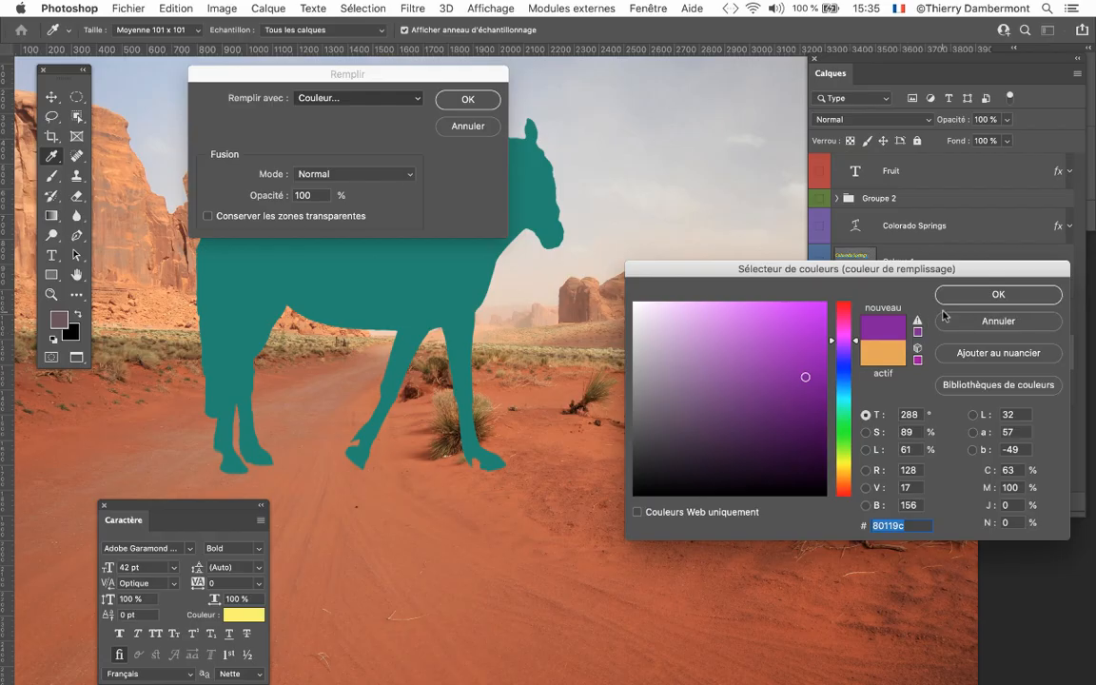
pyautogui.press('Return')
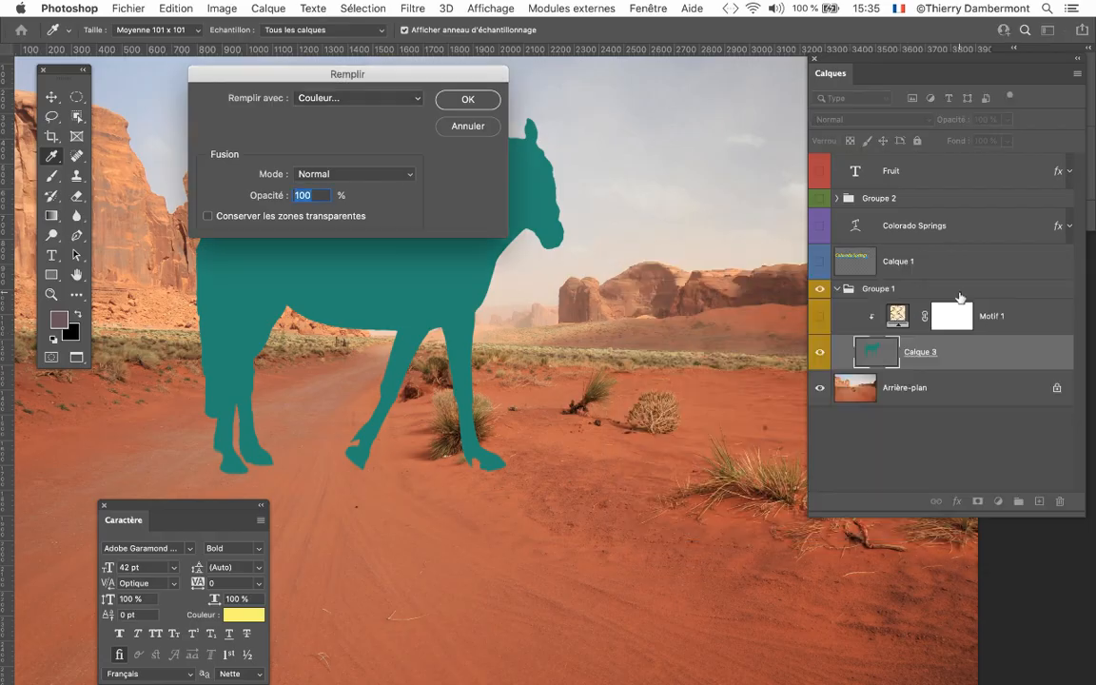
# Step: Preserve transparent areas in the Fill settings and apply the fill to the horse
pyautogui.moveTo(268, 72); pyautogui.dragTo(651, 74)
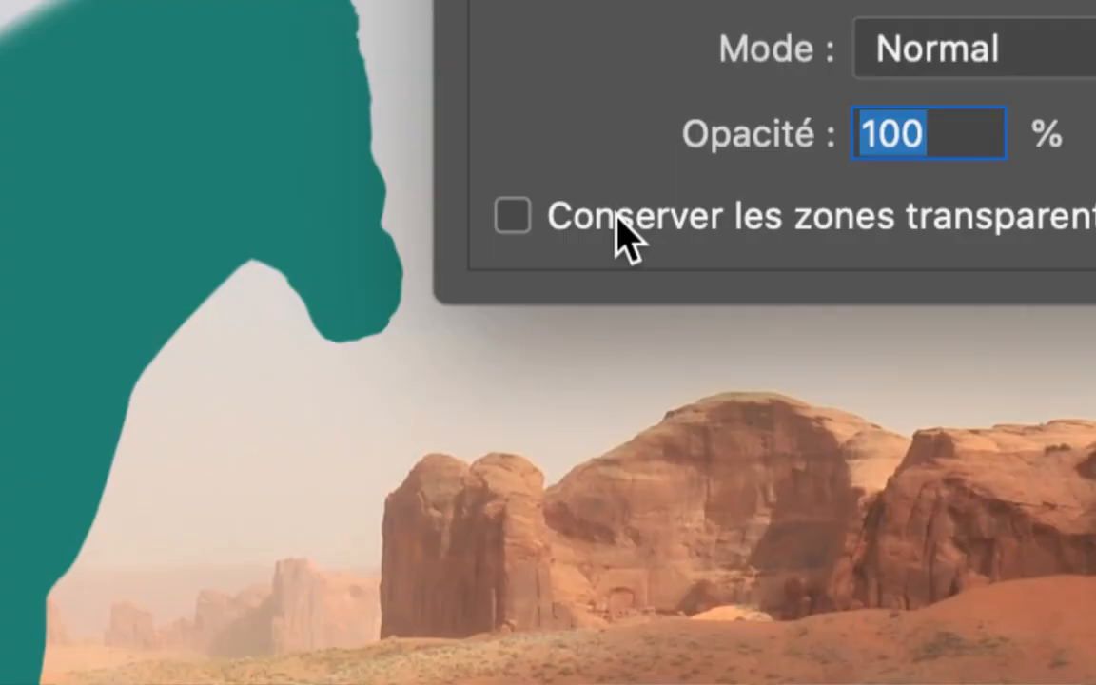
pyautogui.click(617, 219)
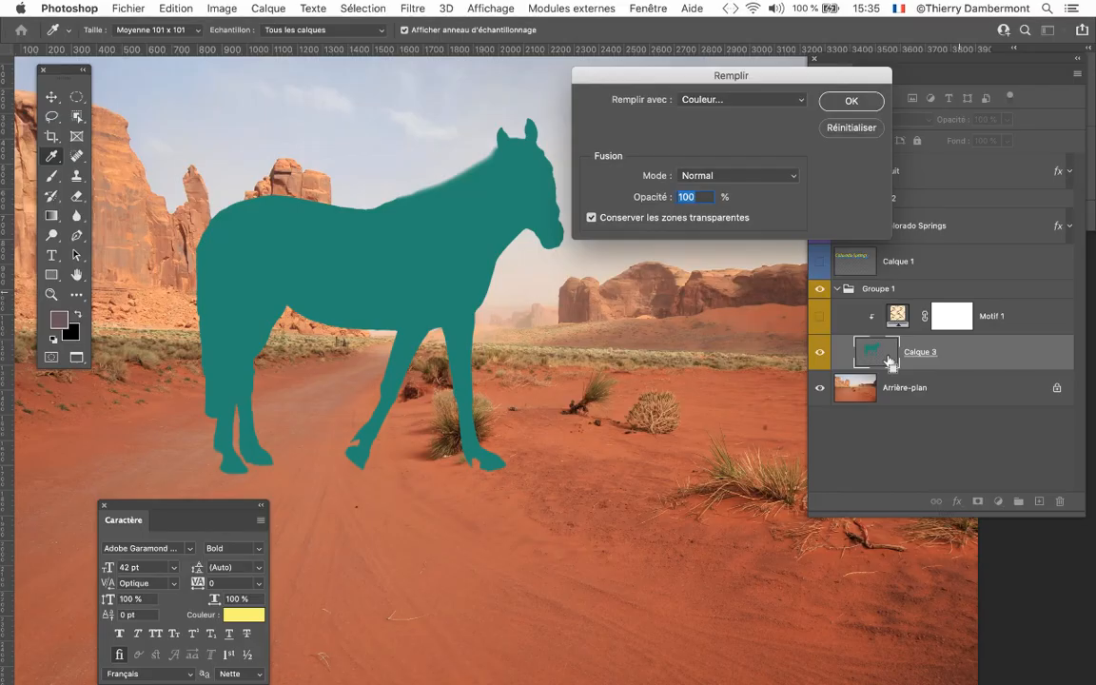
pyautogui.click(853, 101)
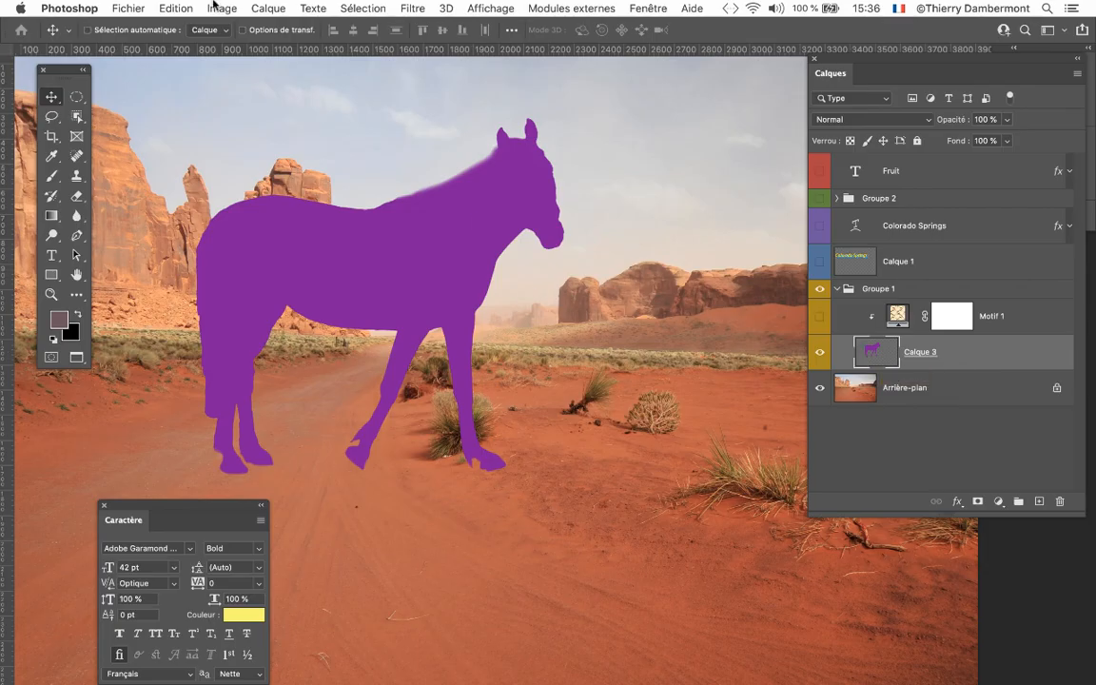
# Step: Fill the horse again with the light green #8ef03f, keeping the transparent areas preserved
pyautogui.click(176, 7)
pyautogui.click(229, 247)
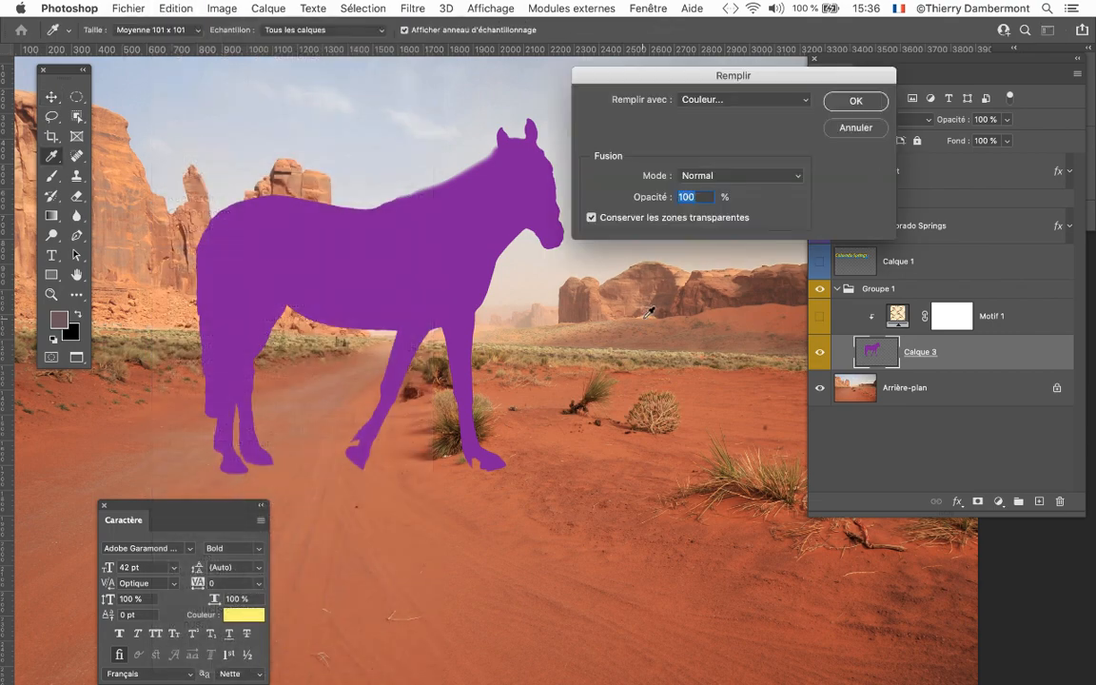
pyautogui.click(726, 107)
pyautogui.click(725, 100)
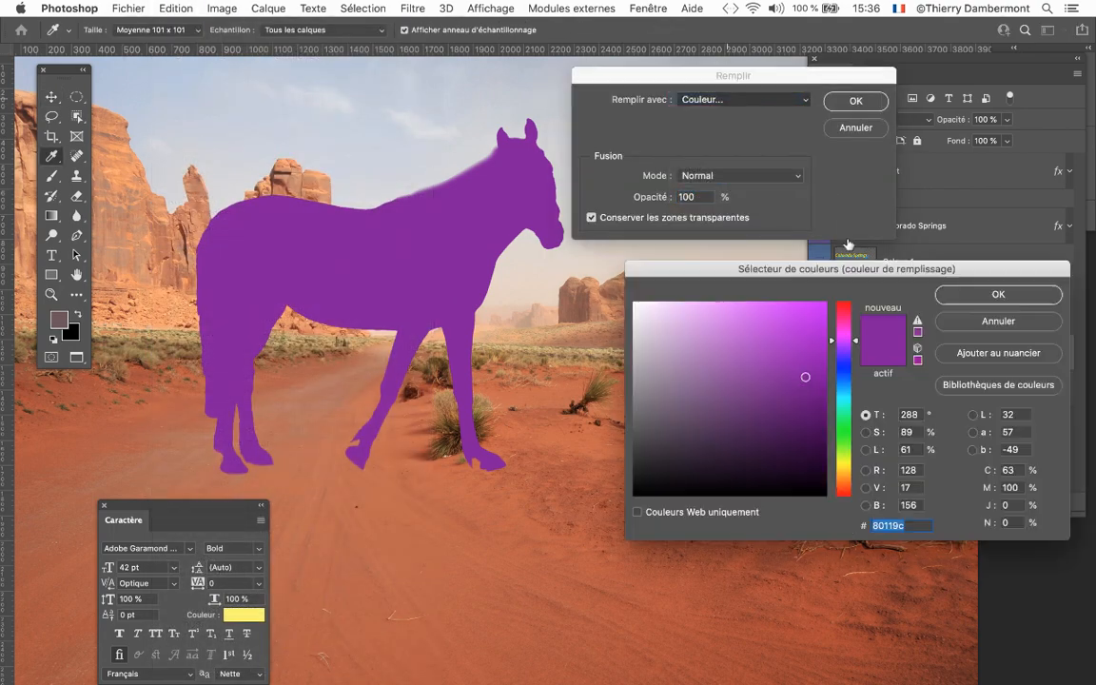
pyautogui.click(842, 445)
pyautogui.click(775, 313)
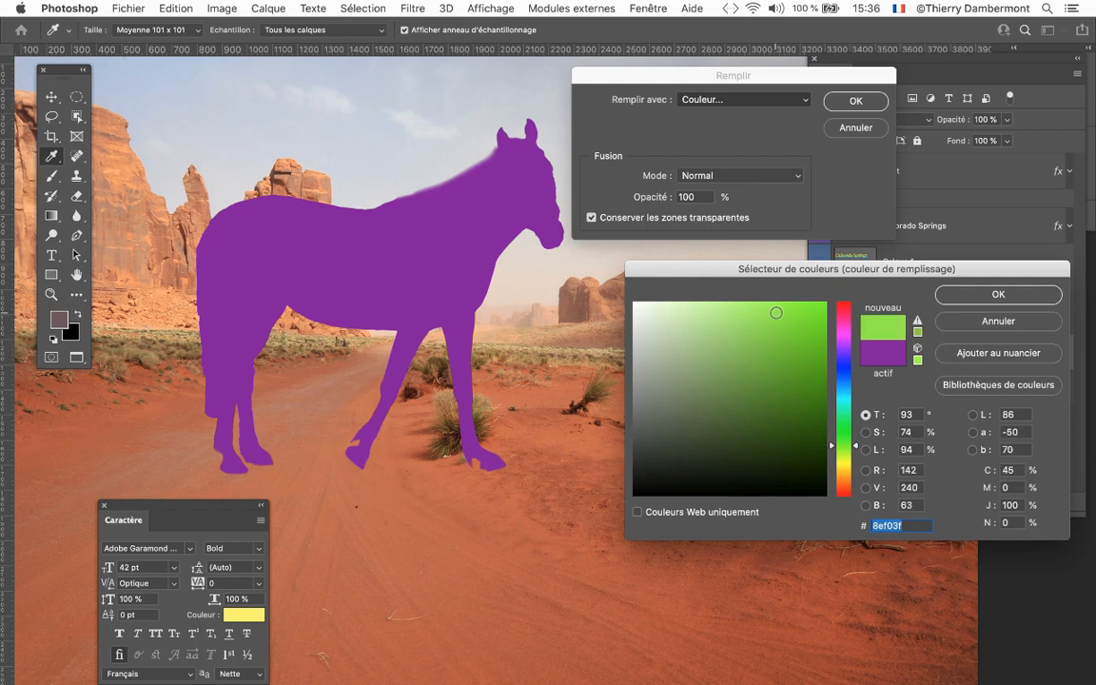
pyautogui.click(998, 294)
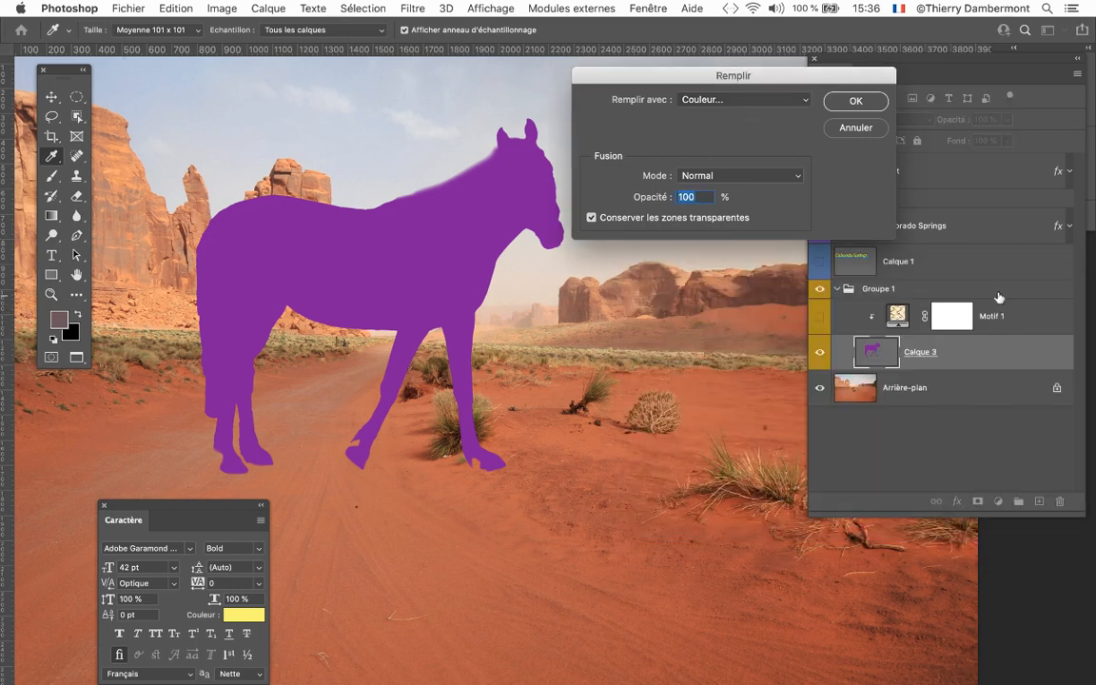
pyautogui.click(855, 100)
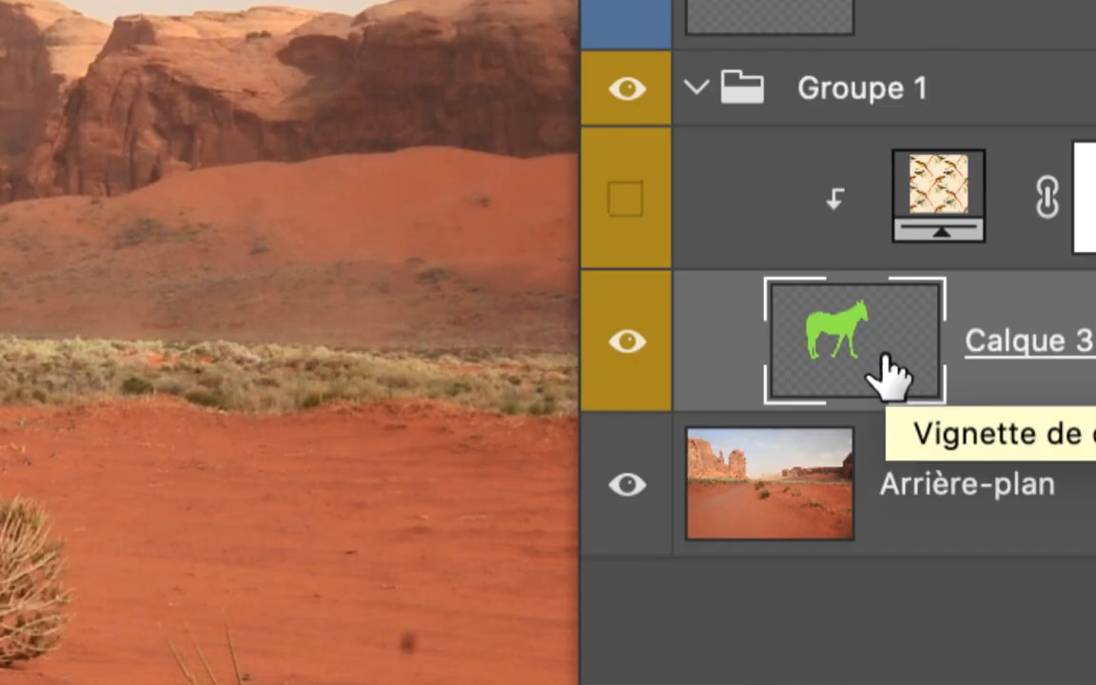
# Step: Load the horse silhouette of Calque 3 as a selection and activate the Brush tool
pyautogui.moveTo(882, 359); pyautogui.dragTo(842, 339)
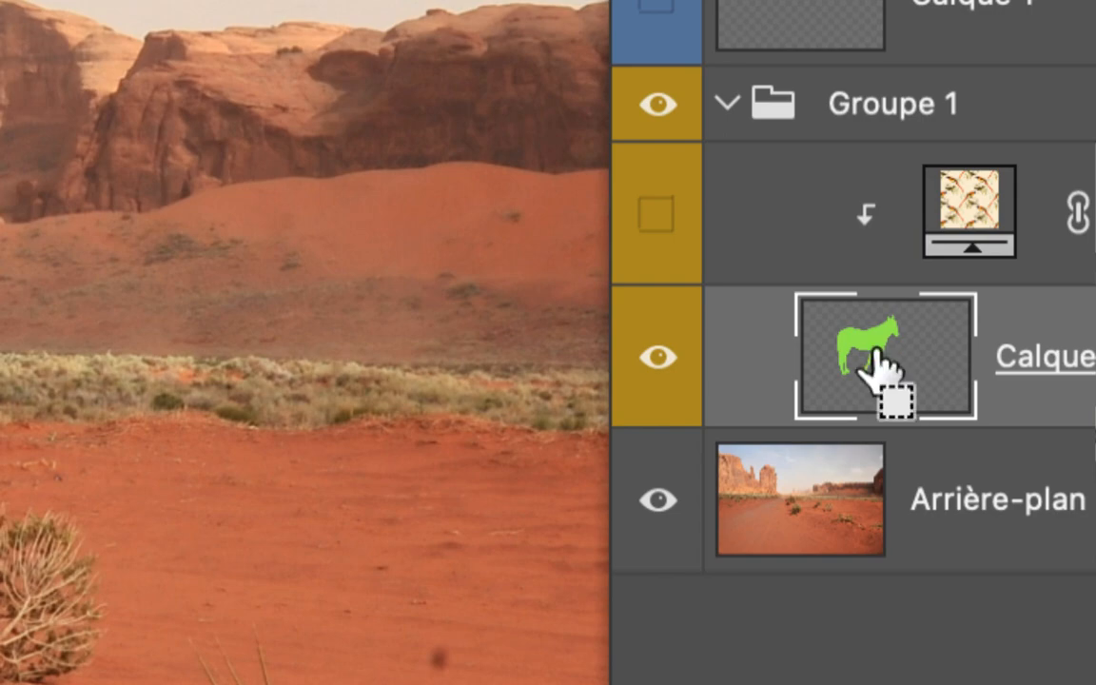
pyautogui.keyDown('super'); pyautogui.click(874, 354); pyautogui.keyUp('super')
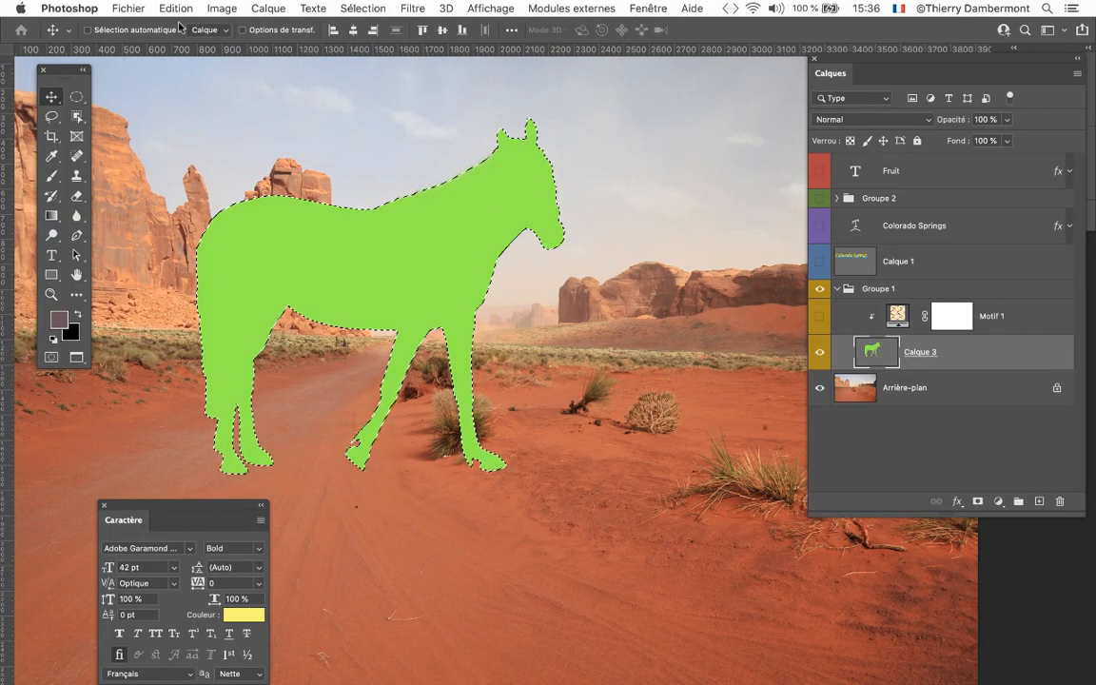
pyautogui.click(54, 177)
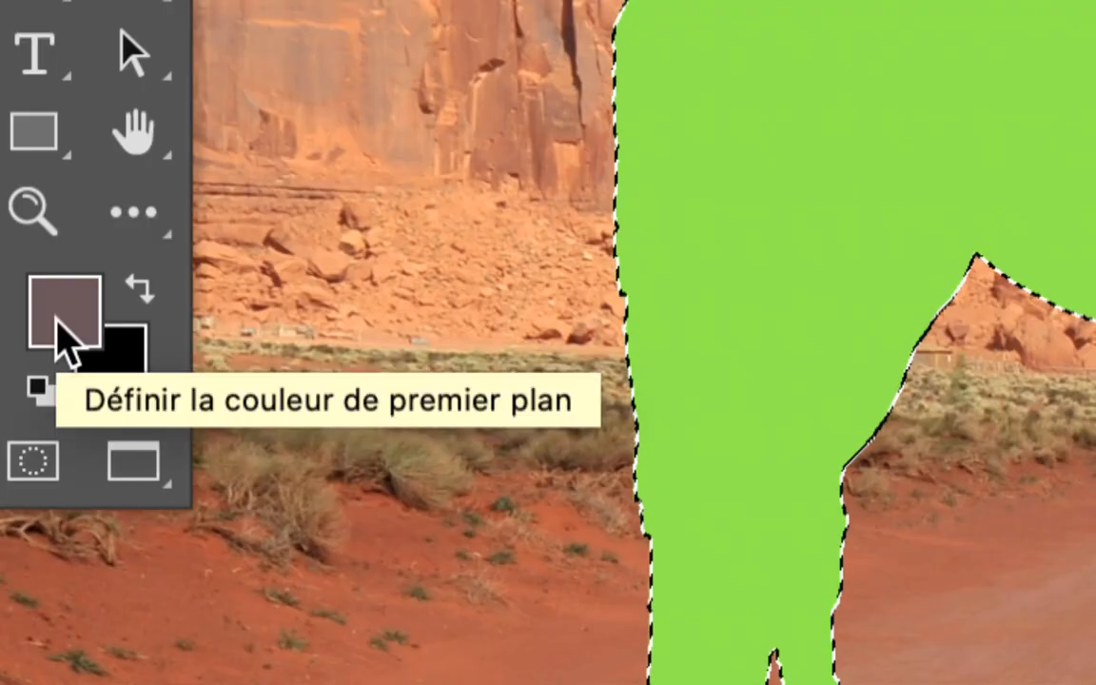
# Step: Set the foreground colour to the bright magenta #d317e4
pyautogui.click(57, 322)
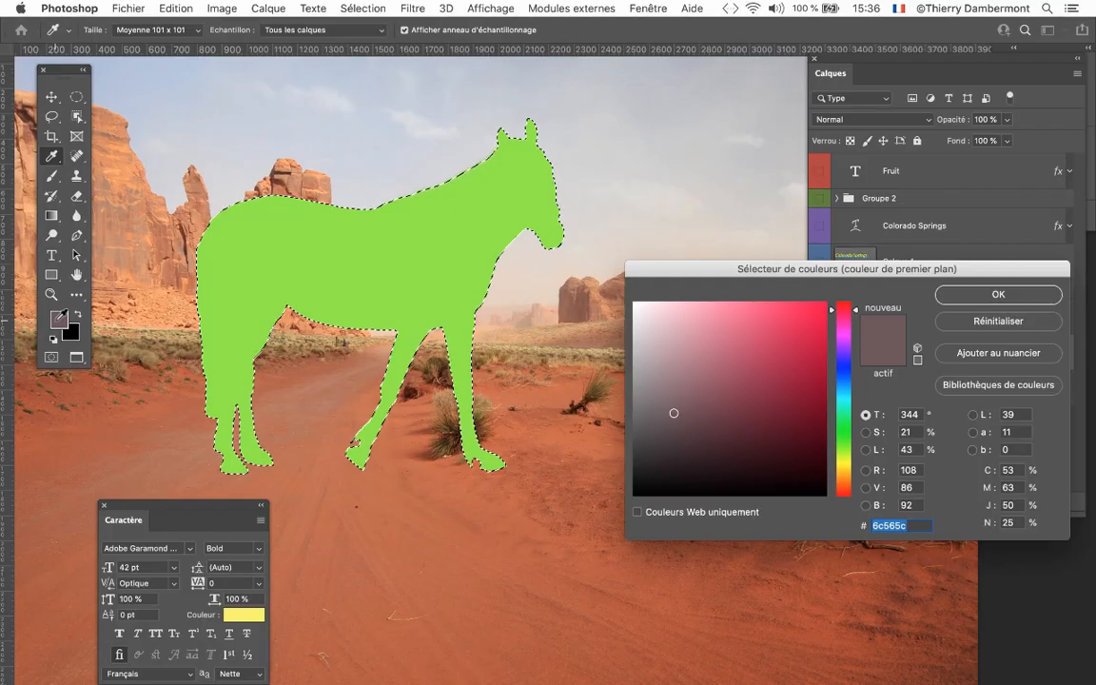
pyautogui.click(842, 337)
pyautogui.click(804, 312)
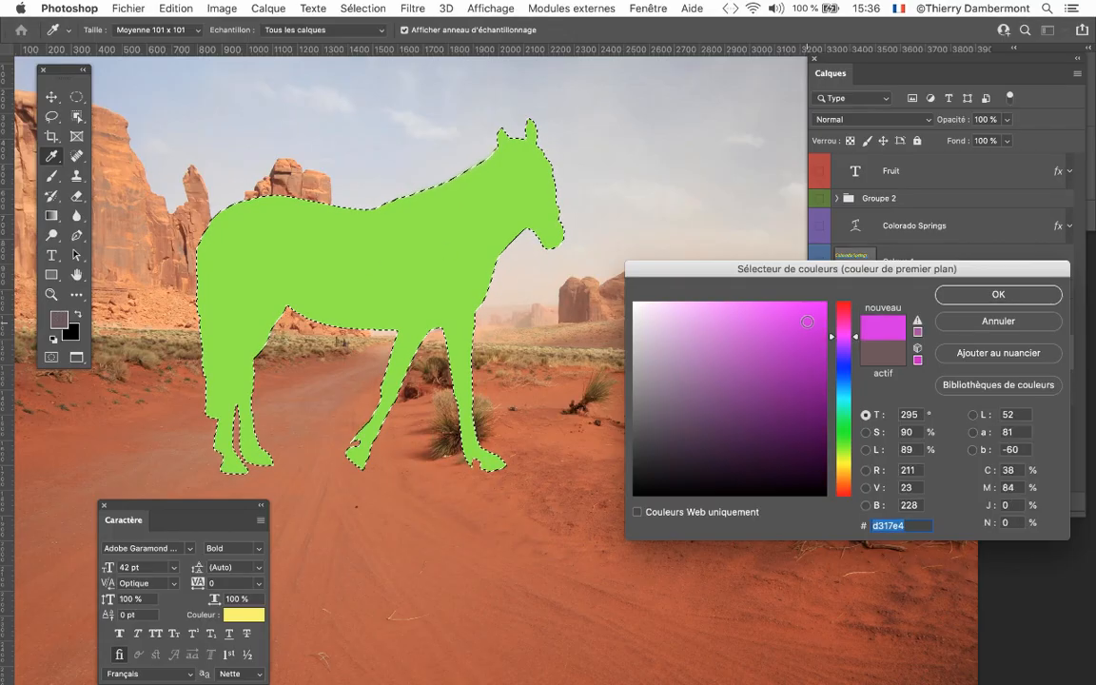
pyautogui.click(998, 294)
# Step: Brush the foreground colour over the whole horse inside the selection, and deselect
pyautogui.press('b')
pyautogui.moveTo(609, 268)
pyautogui.mouseDown()
pyautogui.moveTo(591, 226)
pyautogui.moveTo(552, 266)
pyautogui.moveTo(544, 174)
pyautogui.moveTo(509, 379)
pyautogui.moveTo(499, 335)
pyautogui.moveTo(517, 215)
pyautogui.moveTo(452, 389)
pyautogui.moveTo(466, 198)
pyautogui.mouseUp()
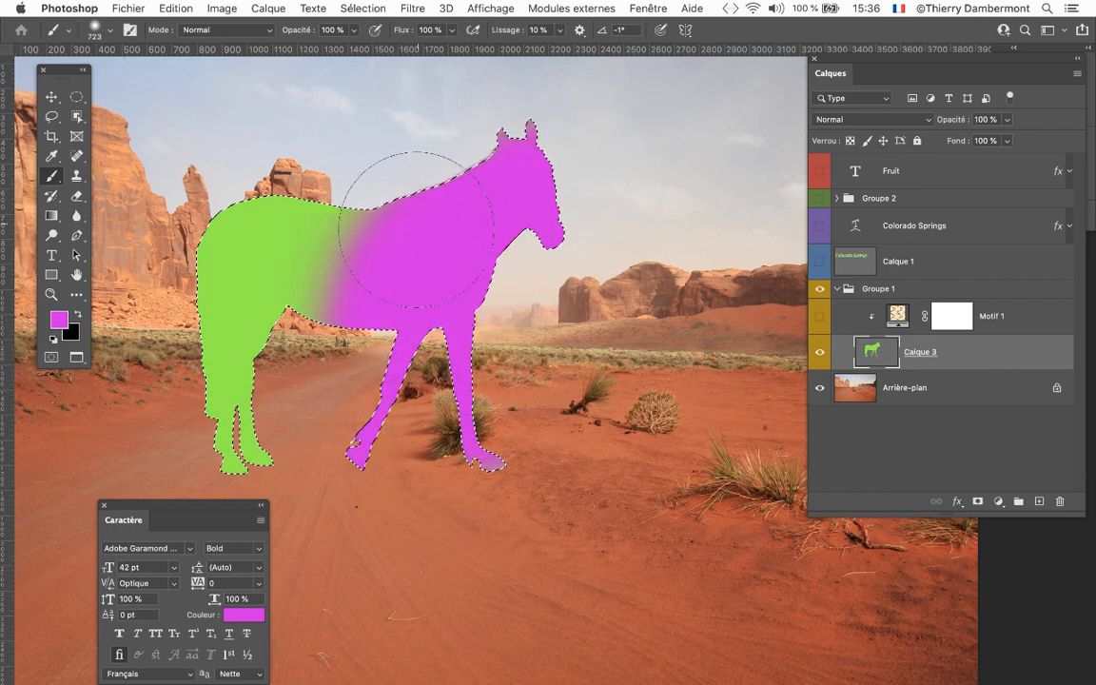
pyautogui.moveTo(416, 228)
pyautogui.mouseDown()
pyautogui.moveTo(262, 395)
pyautogui.moveTo(278, 217)
pyautogui.moveTo(196, 228)
pyautogui.mouseUp()
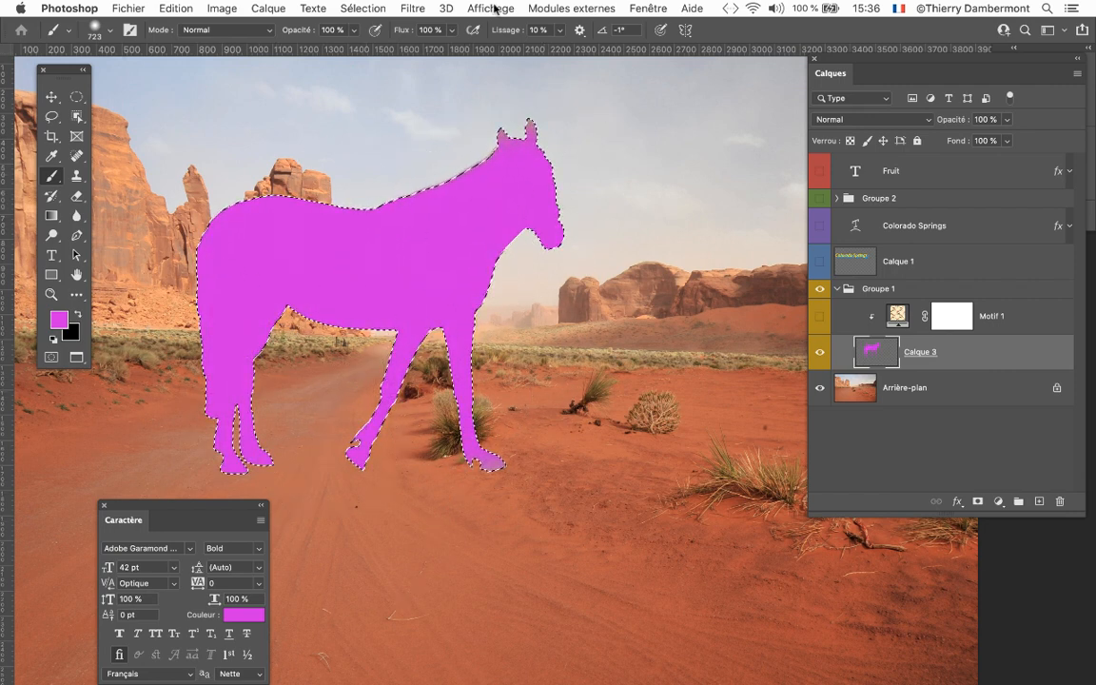
pyautogui.click(362, 8)
pyautogui.click(342, 38)
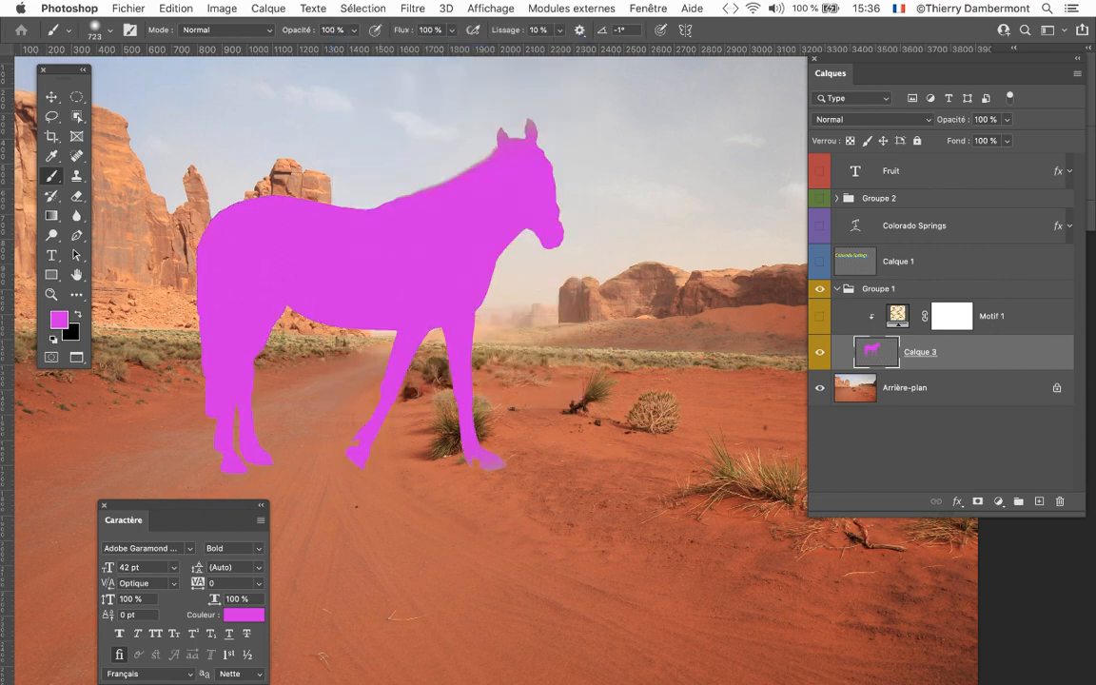
# Step: Examine the painted horse's contours up close, especially the soft edges along the mane and ears, and the whole silhouette
pyautogui.scroll(8, 483, 165)
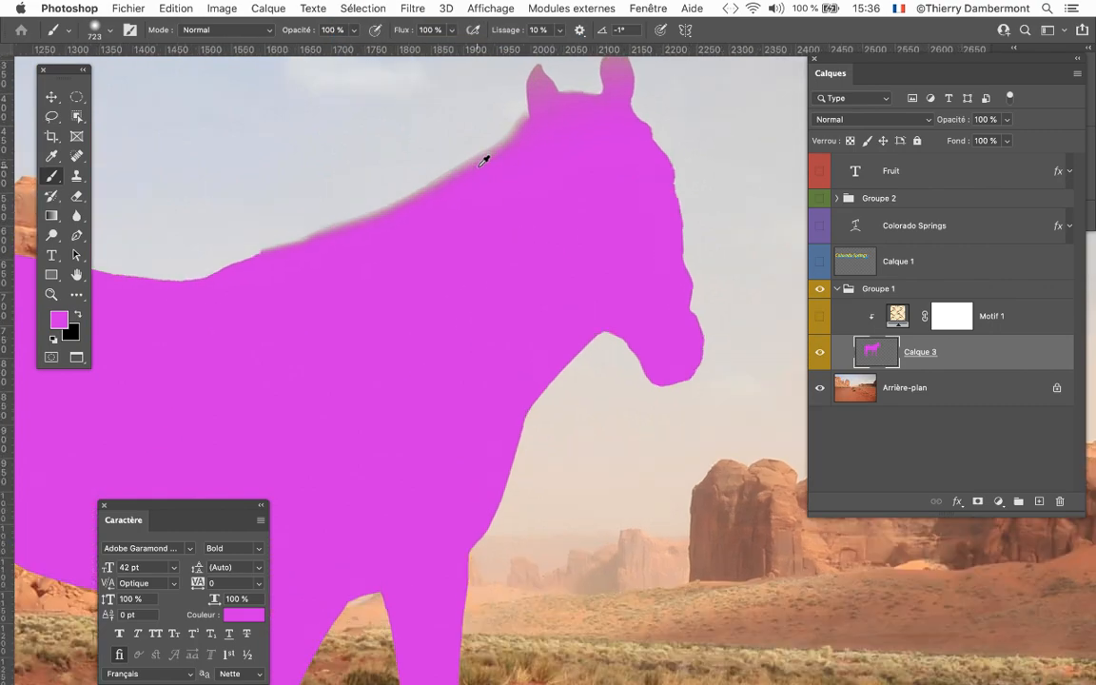
pyautogui.scroll(3, 482, 161)
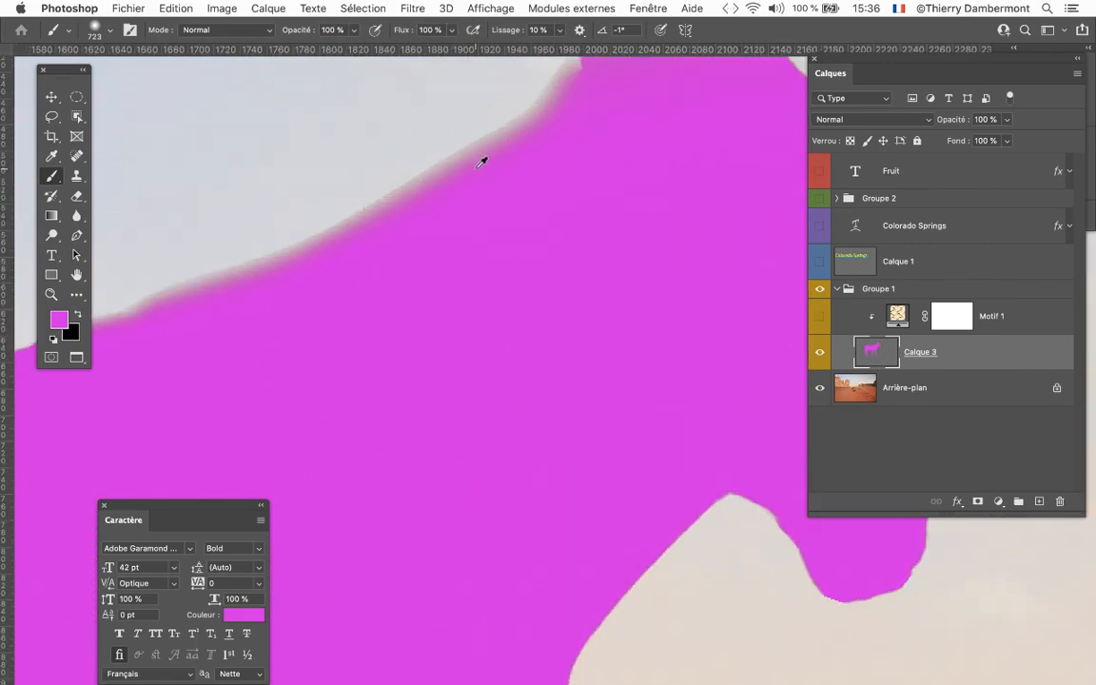
pyautogui.scroll(-3, 707, 477)
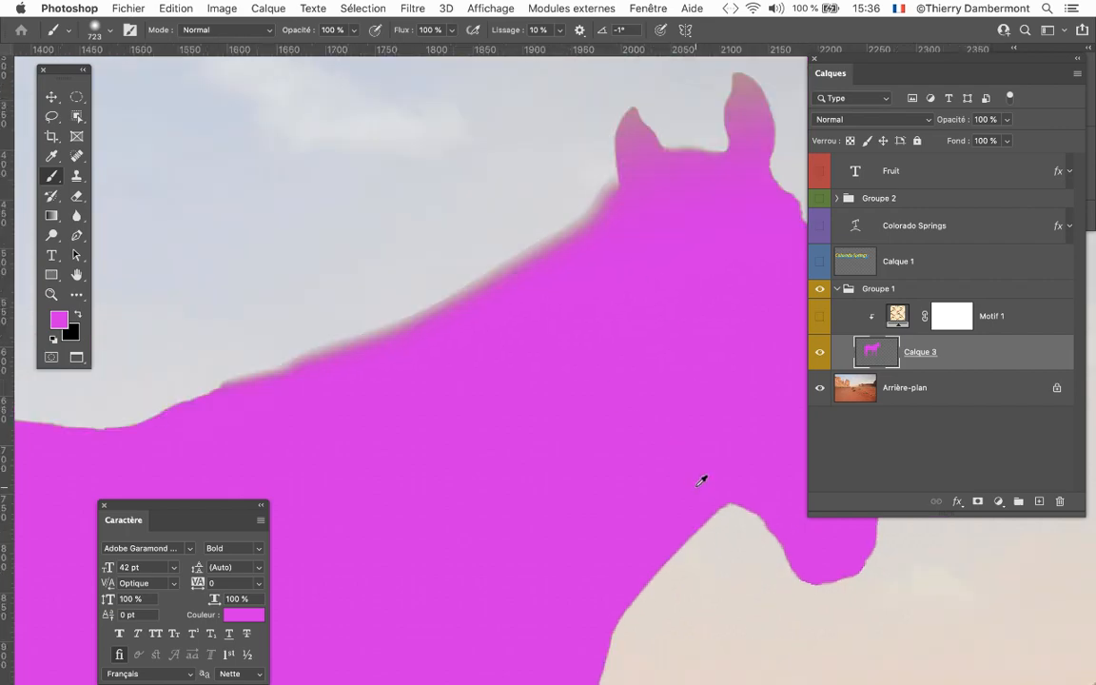
pyautogui.moveTo(671, 335); pyautogui.dragTo(495, 461)
pyautogui.scroll(2, 569, 220)
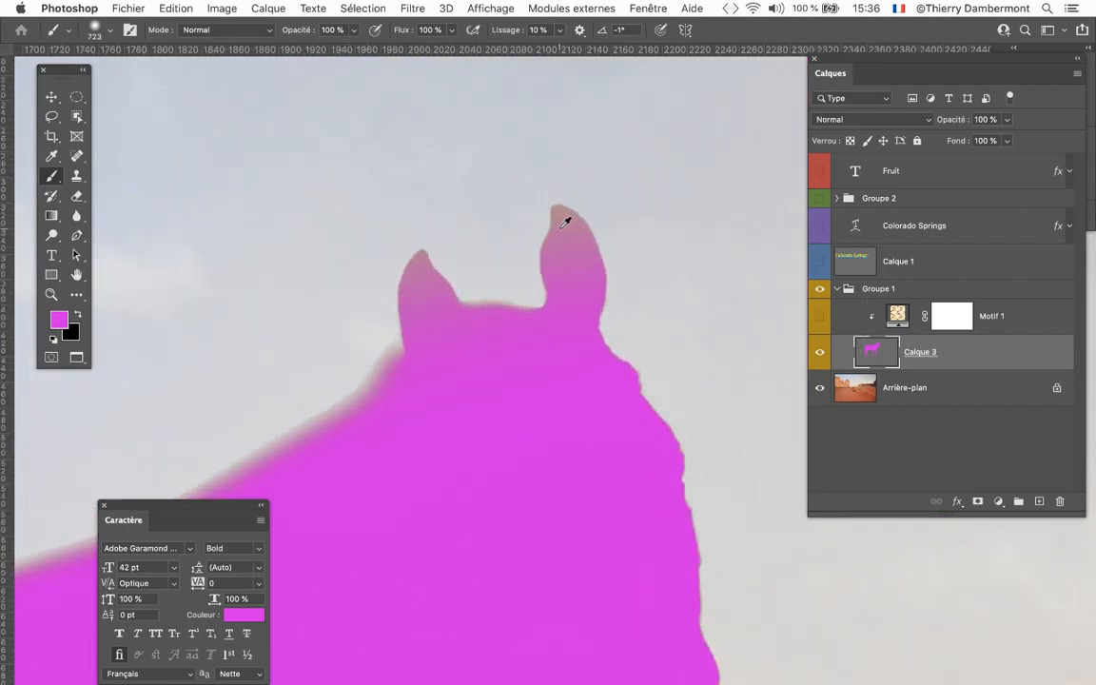
pyautogui.scroll(-4, 663, 430)
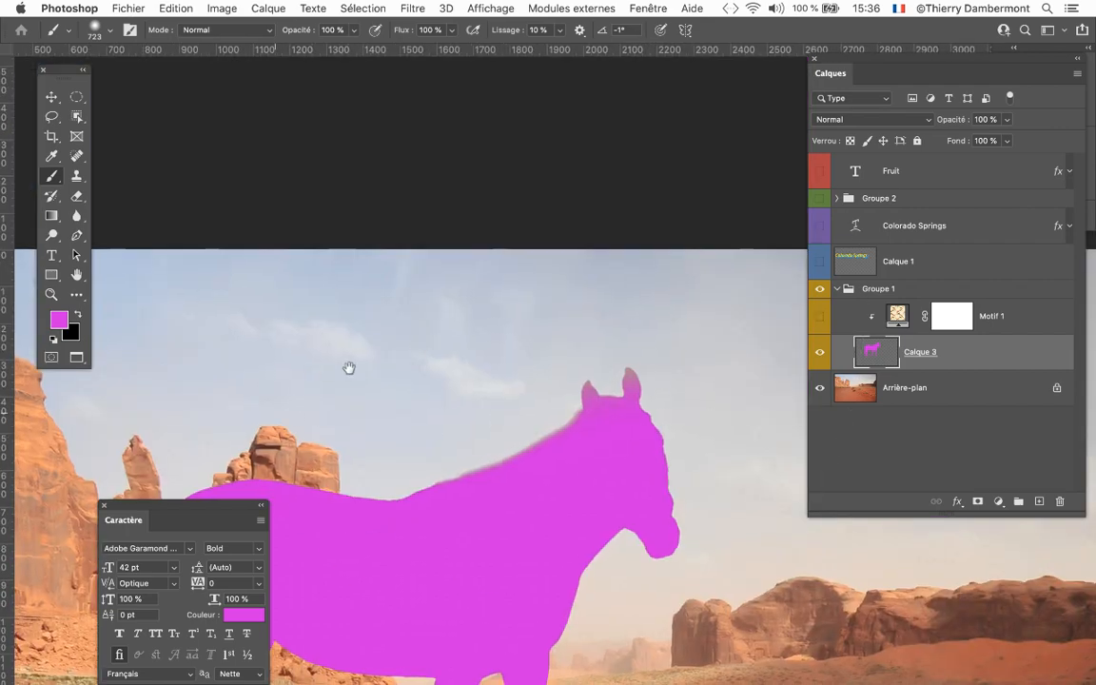
pyautogui.scroll(3, 475, 418)
pyautogui.scroll(1, 522, 454)
pyautogui.scroll(-3, 519, 455)
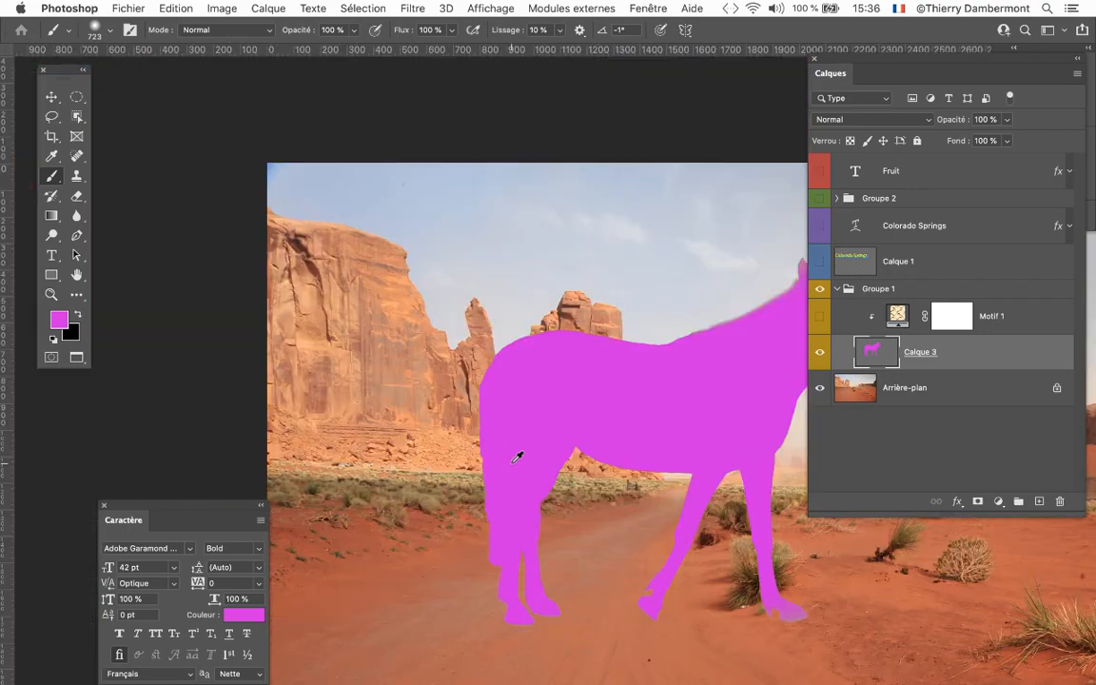
pyautogui.scroll(-1, 572, 467)
pyautogui.moveTo(518, 383); pyautogui.dragTo(299, 264)
# Step: Show the clipped Motif 1 pattern layer above Calque 3 and set its blending mode to Division
pyautogui.click(51, 97)
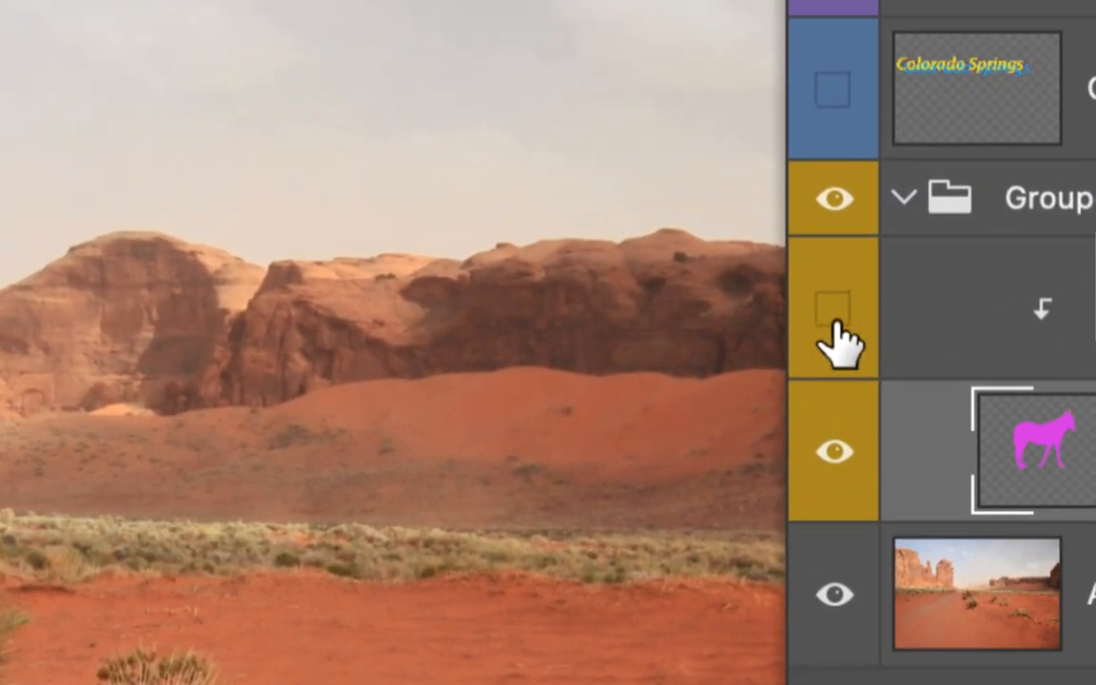
pyautogui.click(592, 303)
pyautogui.click(894, 328)
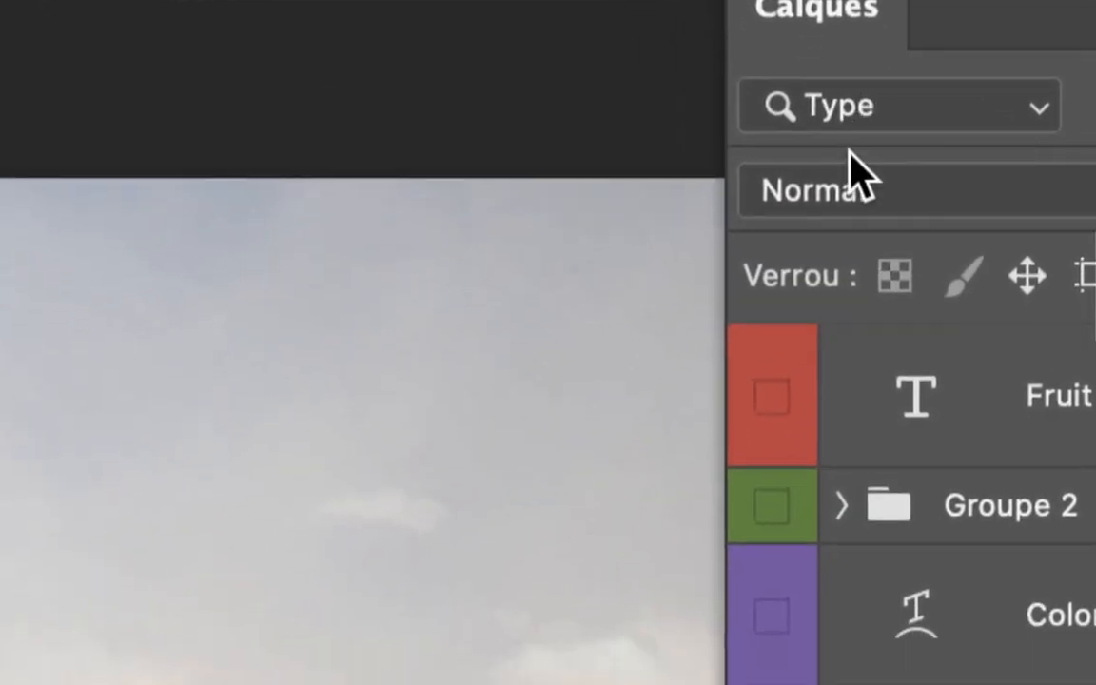
pyautogui.click(790, 290)
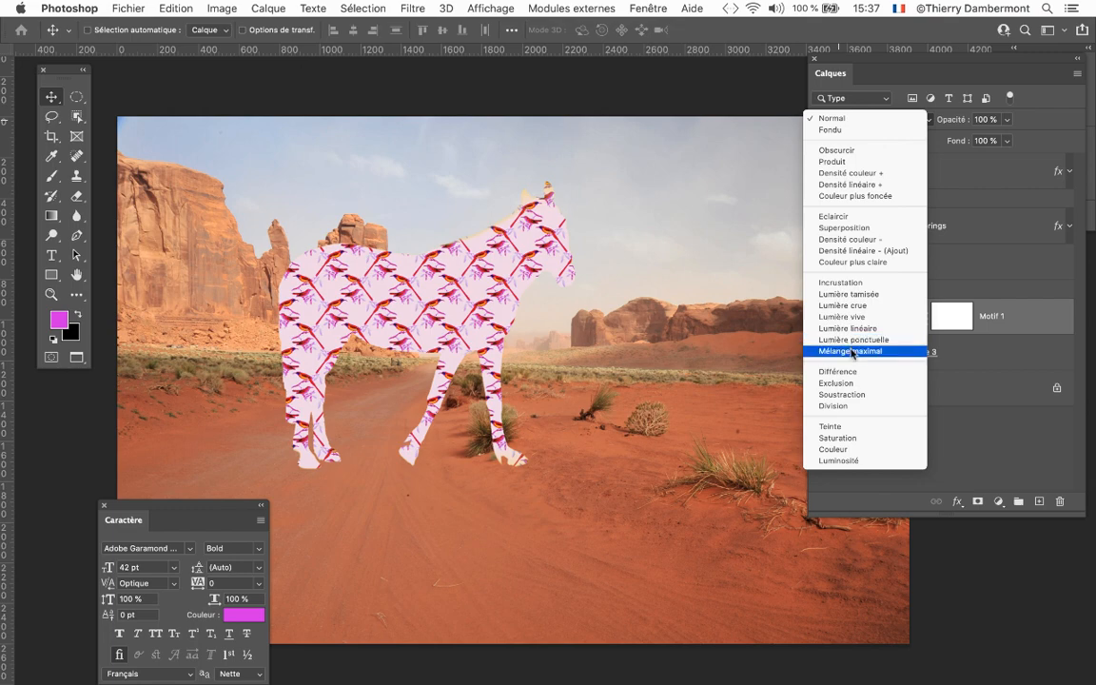
pyautogui.click(852, 406)
pyautogui.scroll(3, 500, 300)
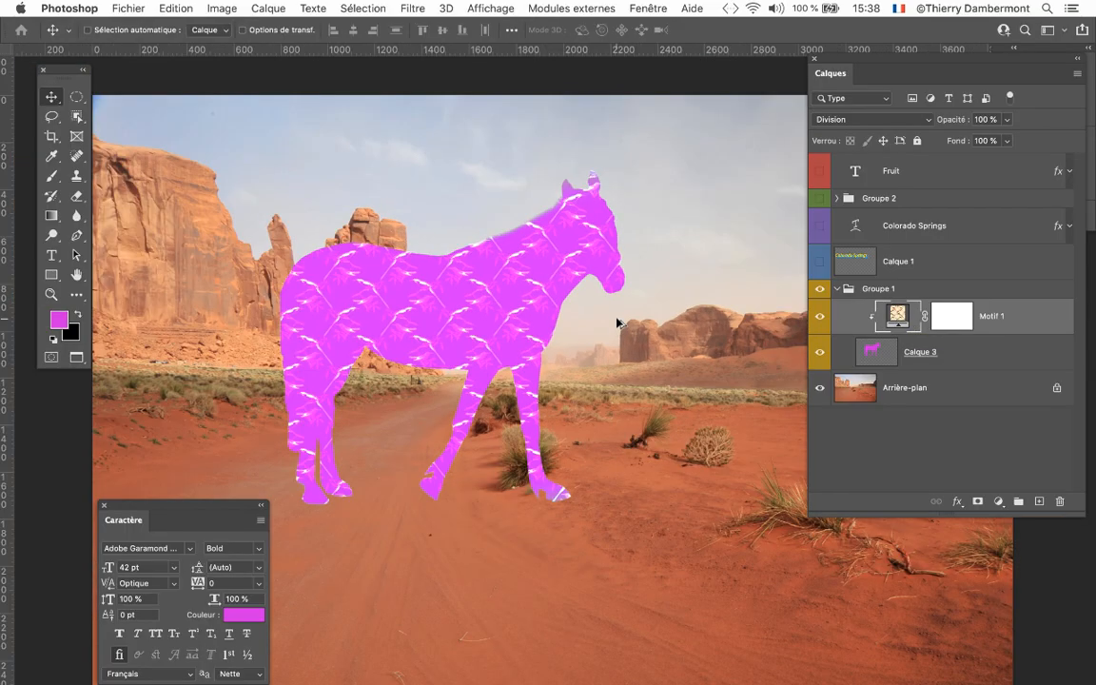
# Step: Save the document as a copy named landscape-nature-19-b.psd in the Exercice 03 - le texte folder
pyautogui.click(128, 8)
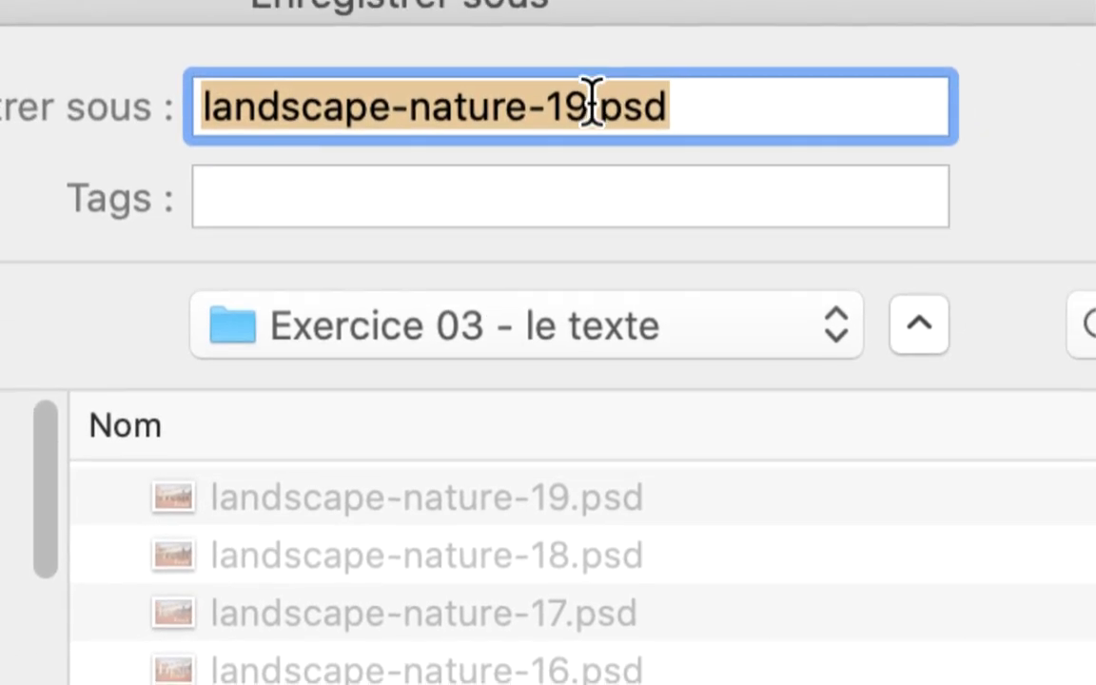
pyautogui.click(595, 97)
pyautogui.write('-b')
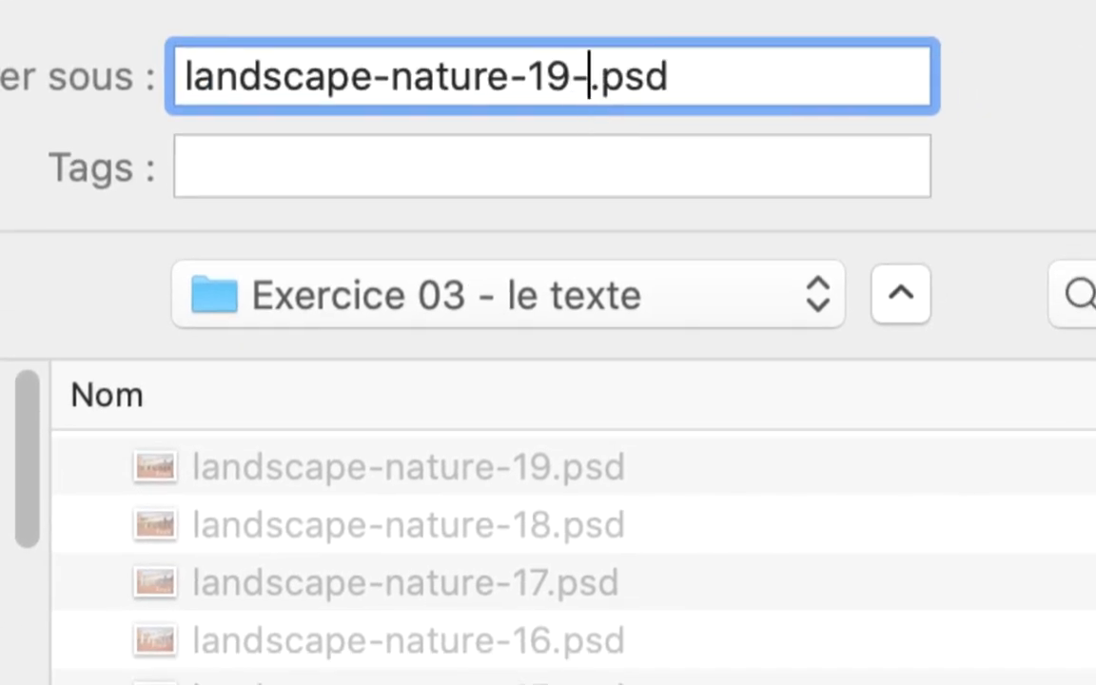